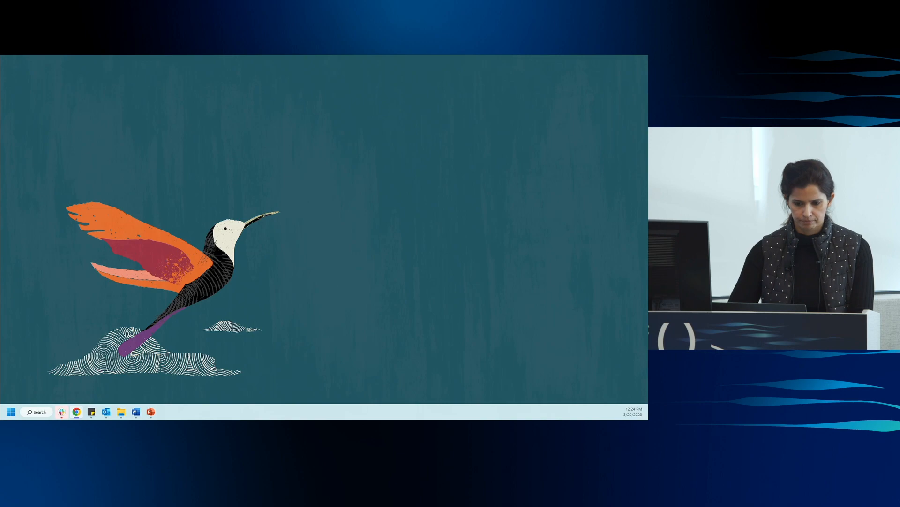
Bring the Oracle Cloud Speech jobs browser window onto the presentation display and maximize it.
drag(0, 29, 293, 93)
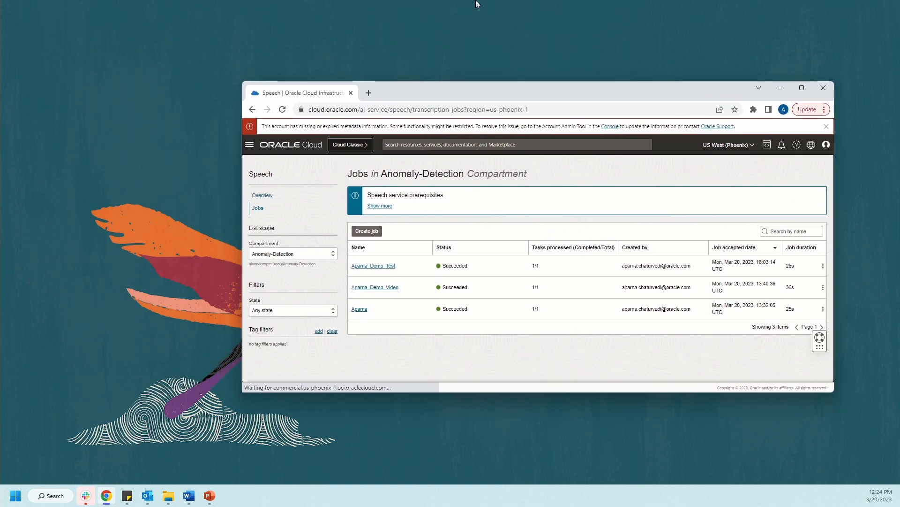
click(800, 89)
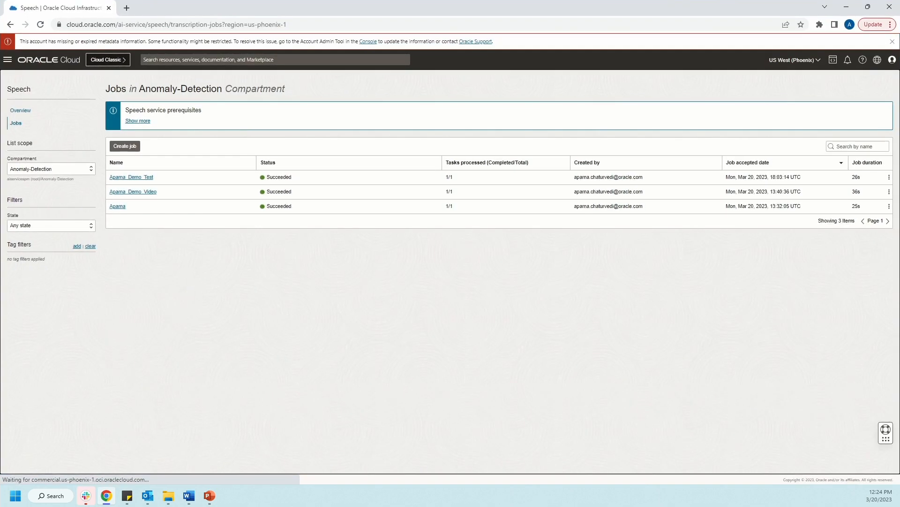
Switch to VLC, play the opening of Speech_video1648364997.mp4, pause it and minimize the player.
key(alt+Tab)
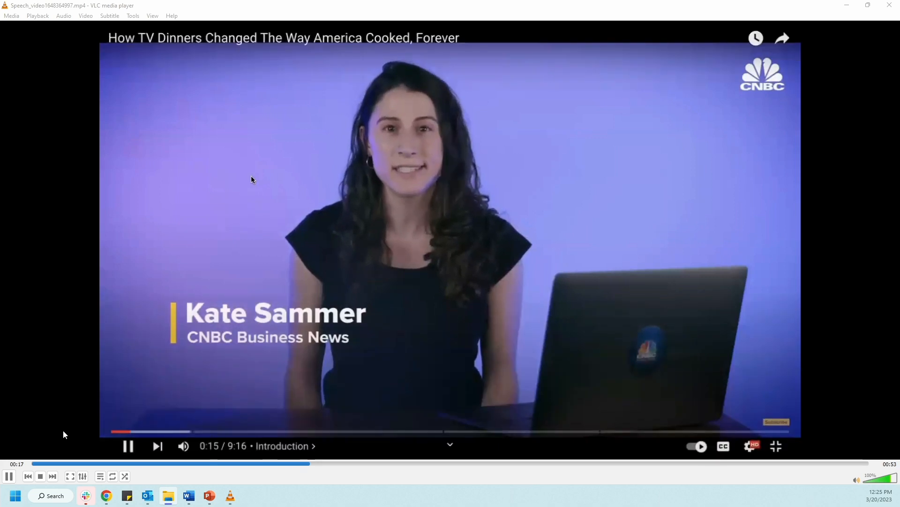
click(8, 477)
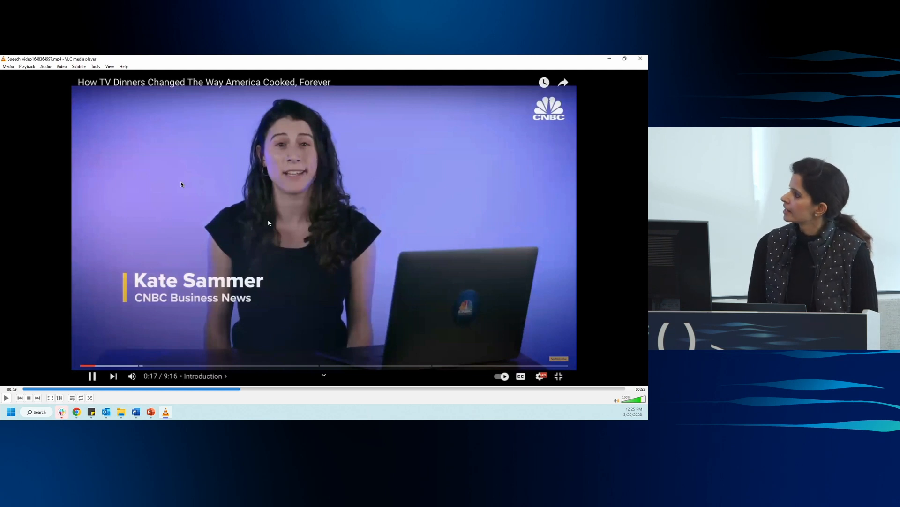
click(610, 59)
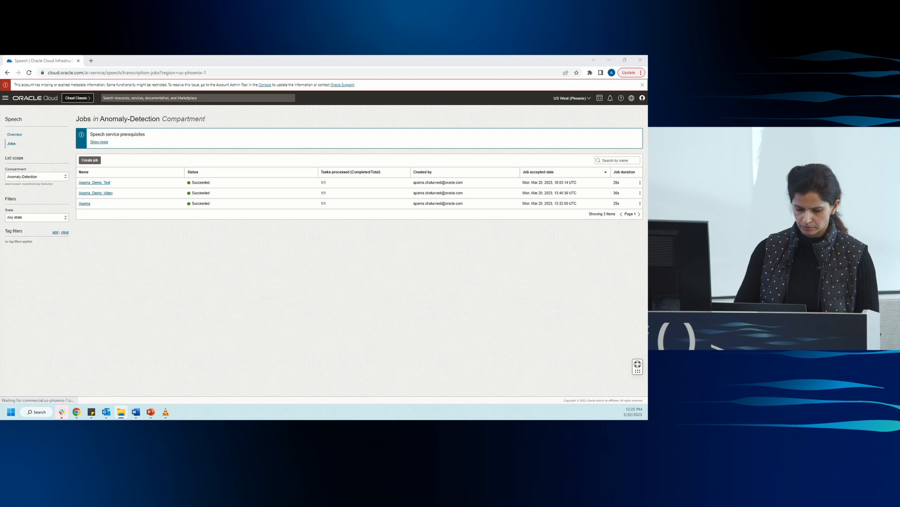
Show the desktop and set the projection mode to Duplicate.
key(super+d)
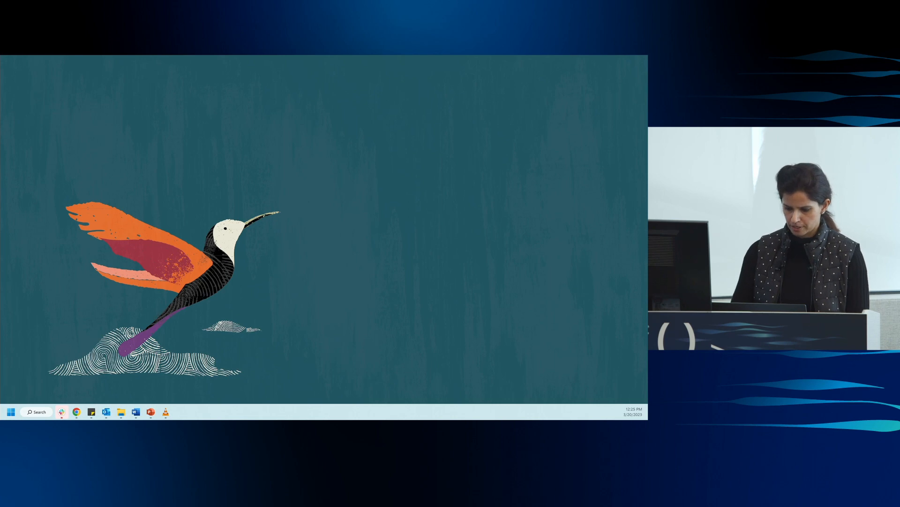
key(super+p)
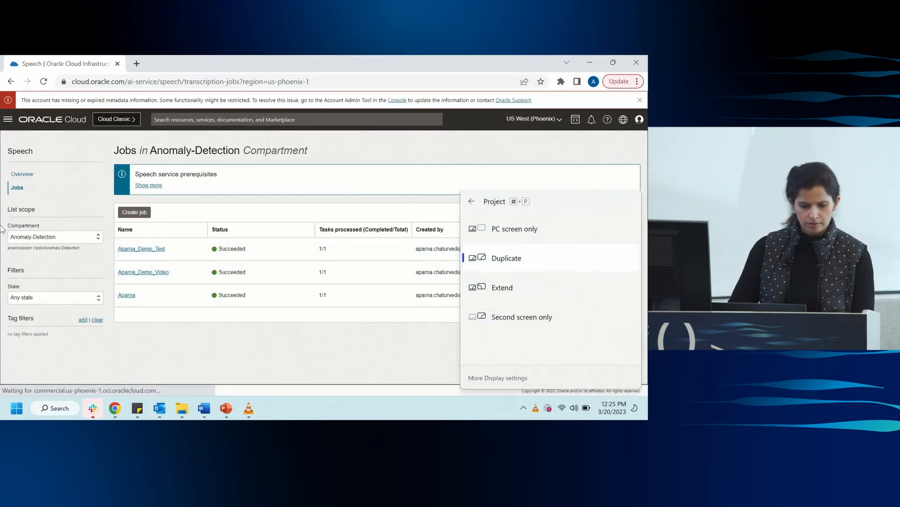
Open the Speech service from Analytics & AI and show its transcription jobs list.
click(7, 119)
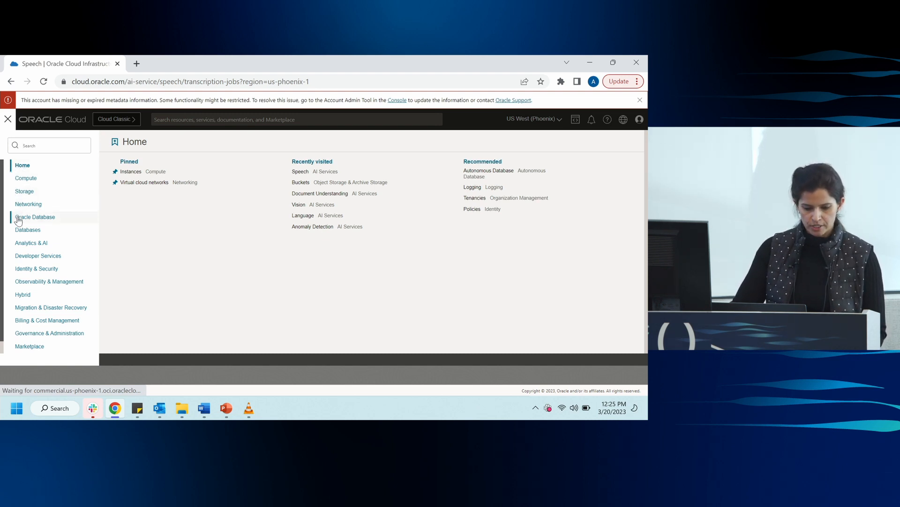
click(27, 244)
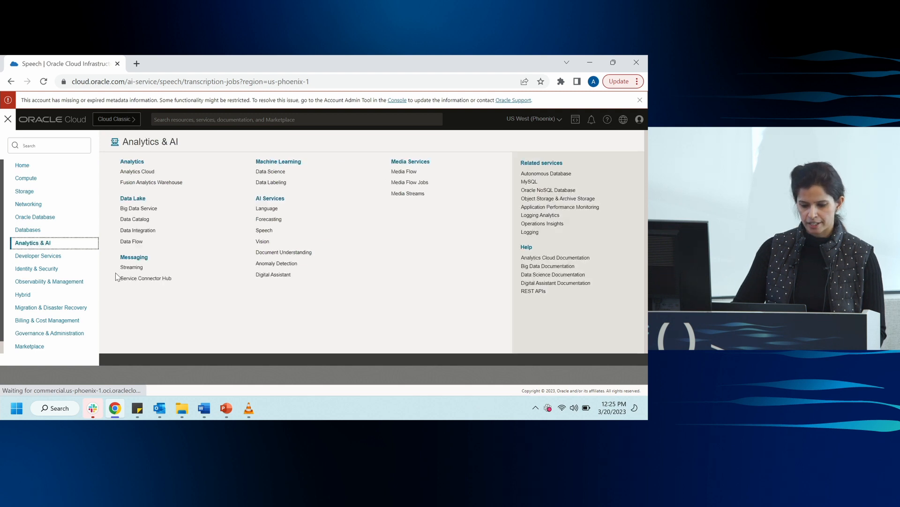
click(295, 206)
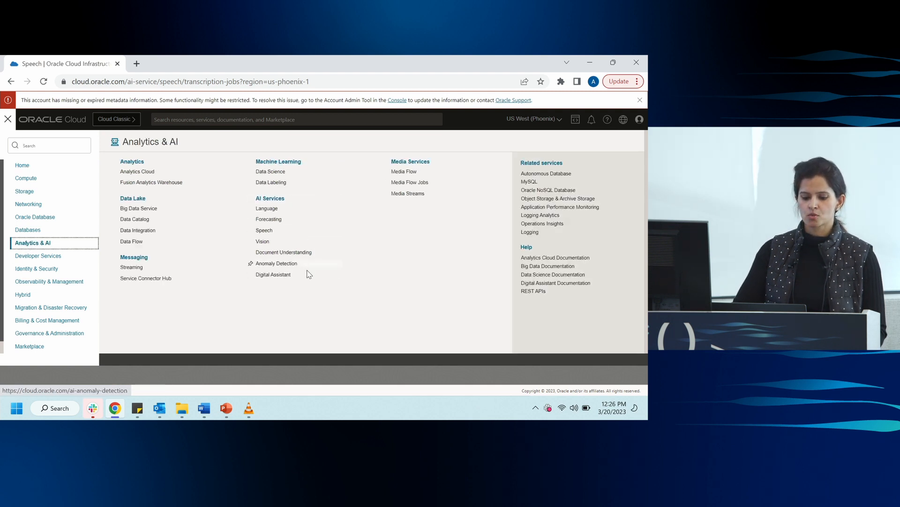
click(269, 232)
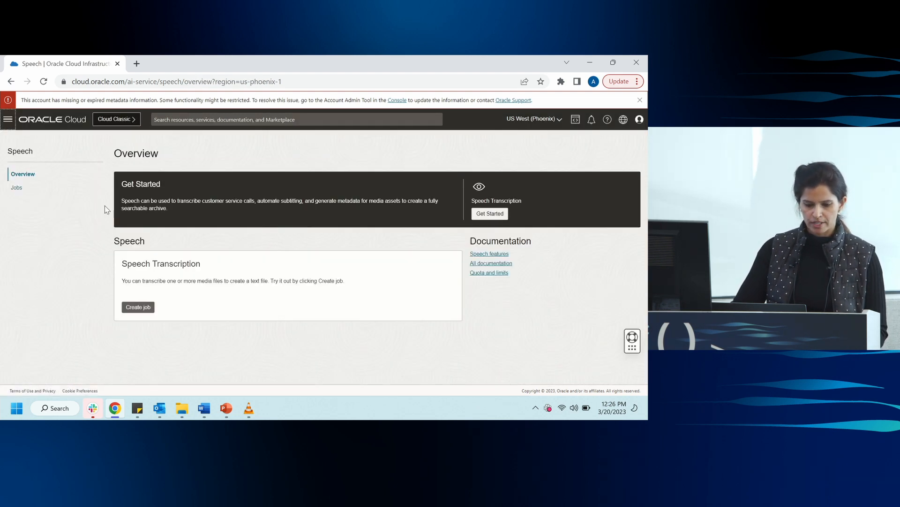
click(17, 188)
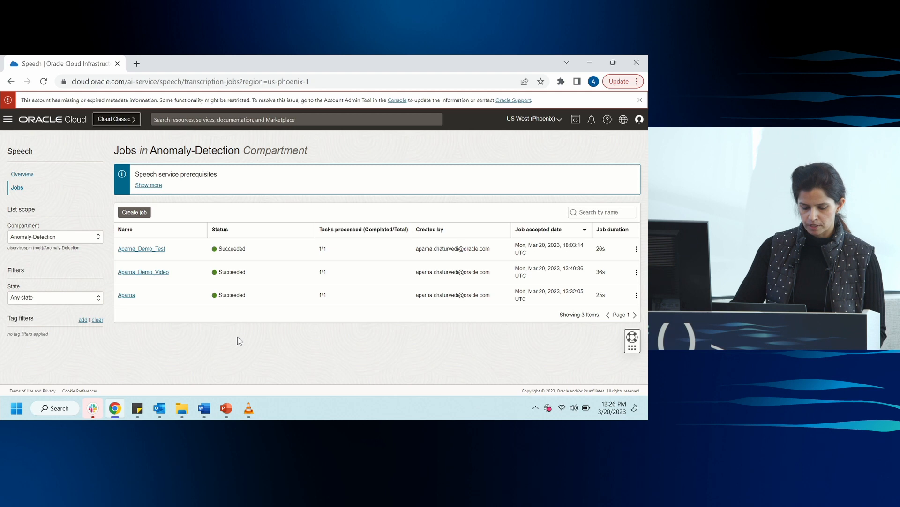
click(138, 212)
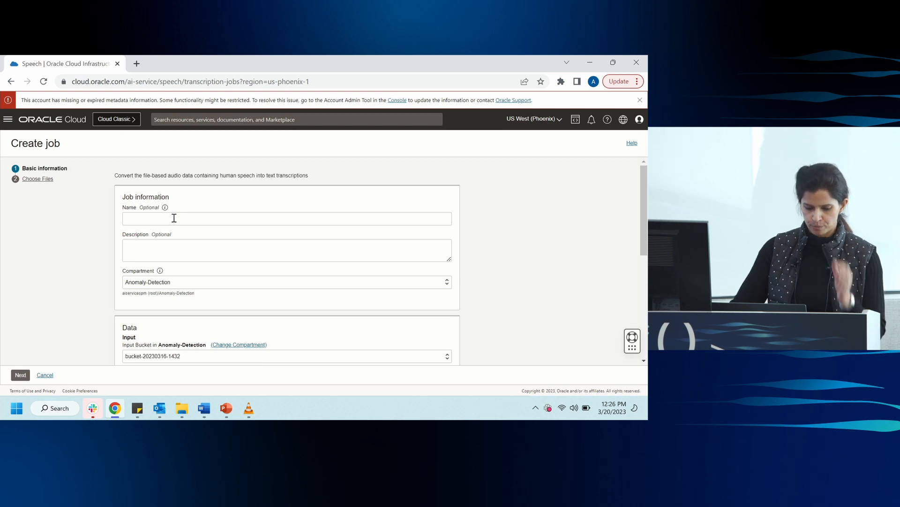
click(45, 376)
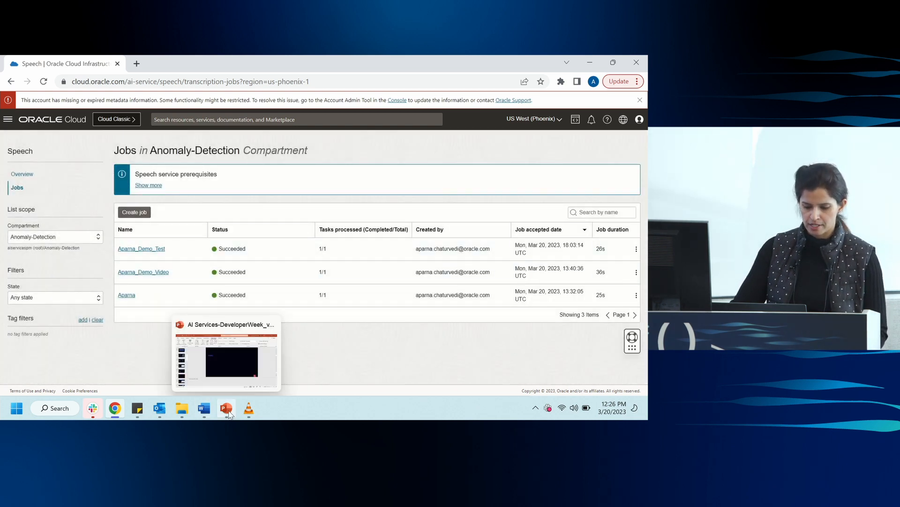
Switch to VLC, replay Speech_video1648364997.mp4 from the beginning, pause it and minimize the player.
click(248, 409)
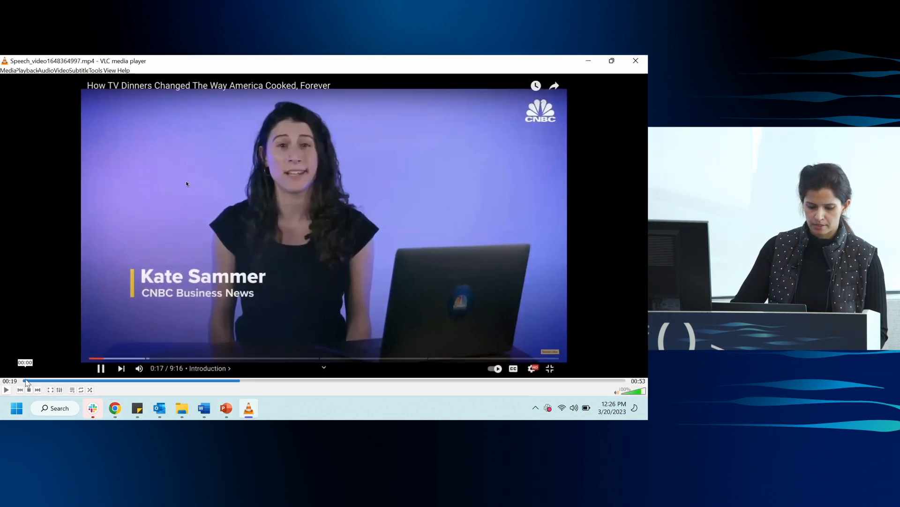
click(28, 389)
click(6, 390)
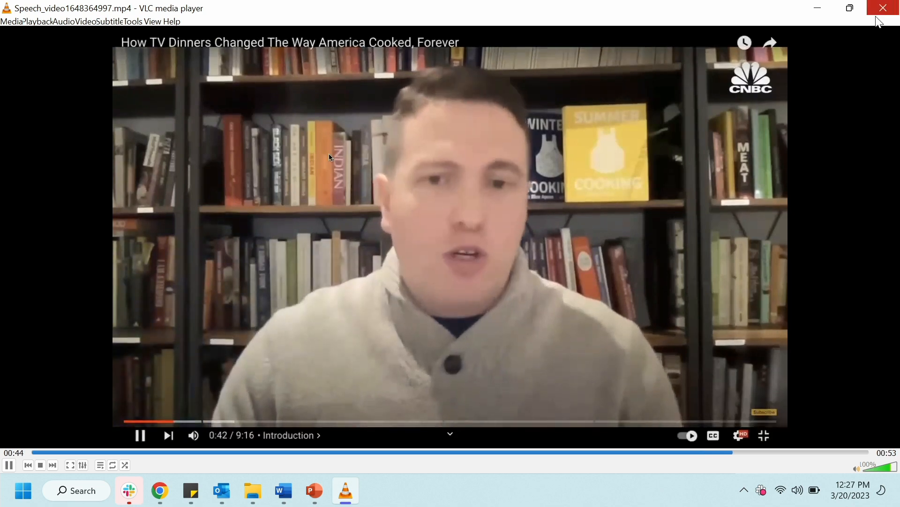
click(8, 465)
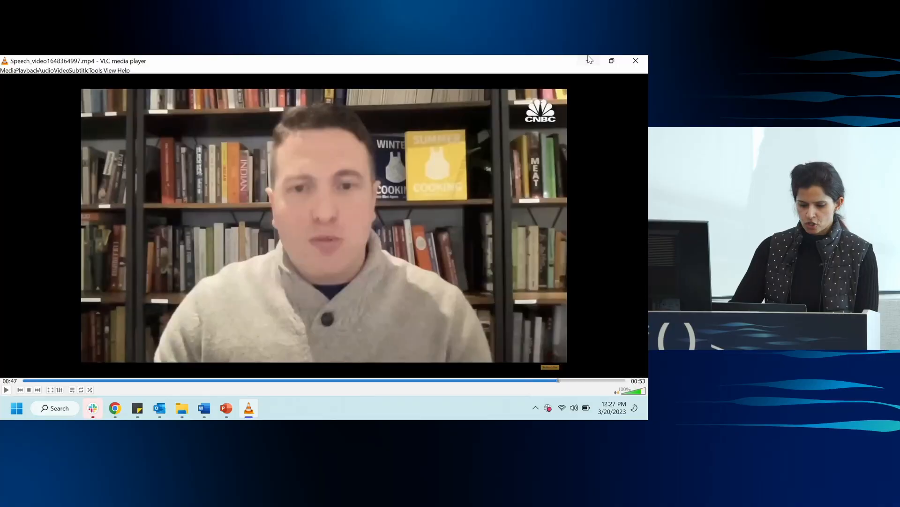
click(820, 6)
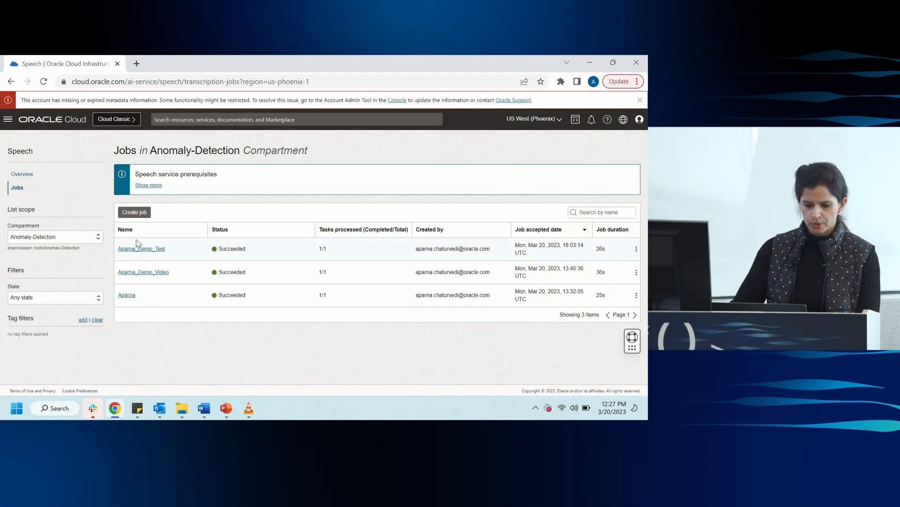
click(135, 212)
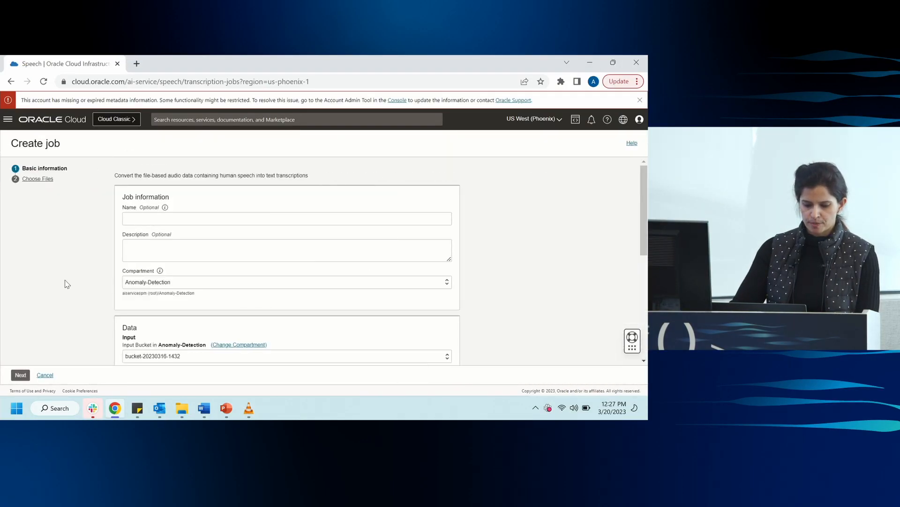
click(136, 219)
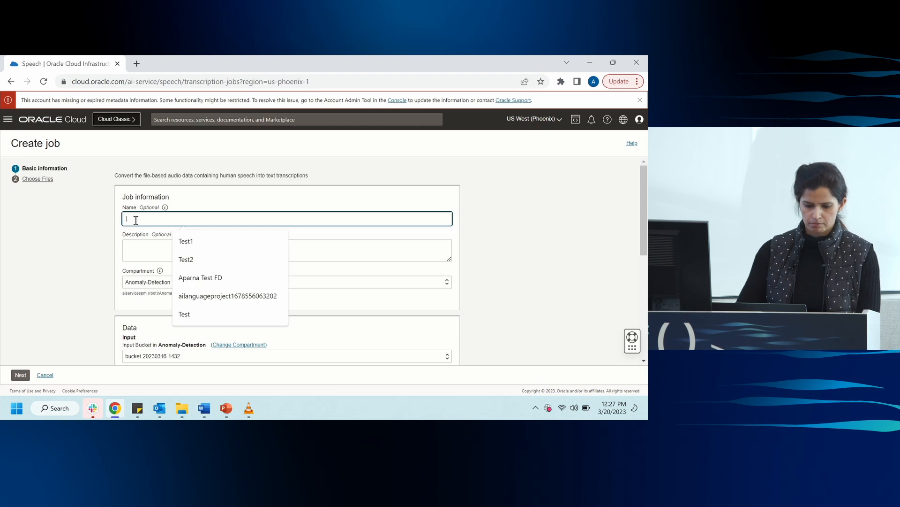
click(183, 240)
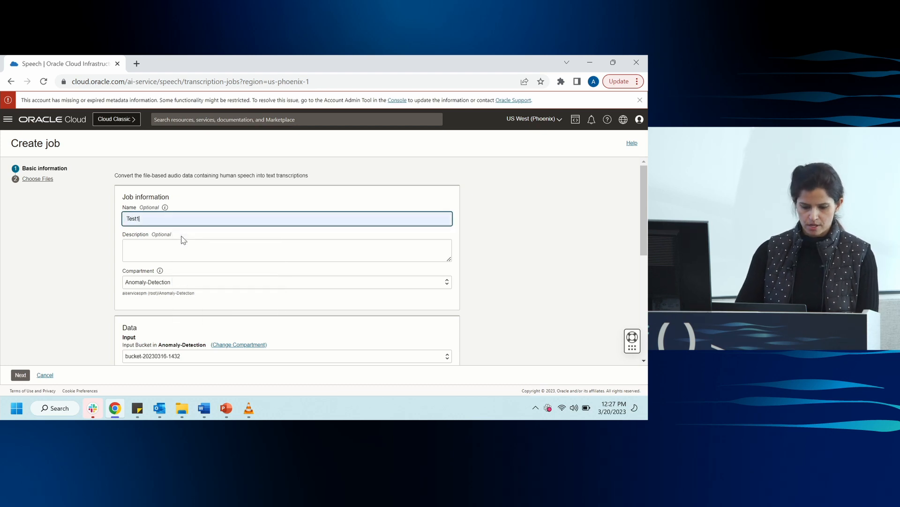
scroll(186, 233, down, 5)
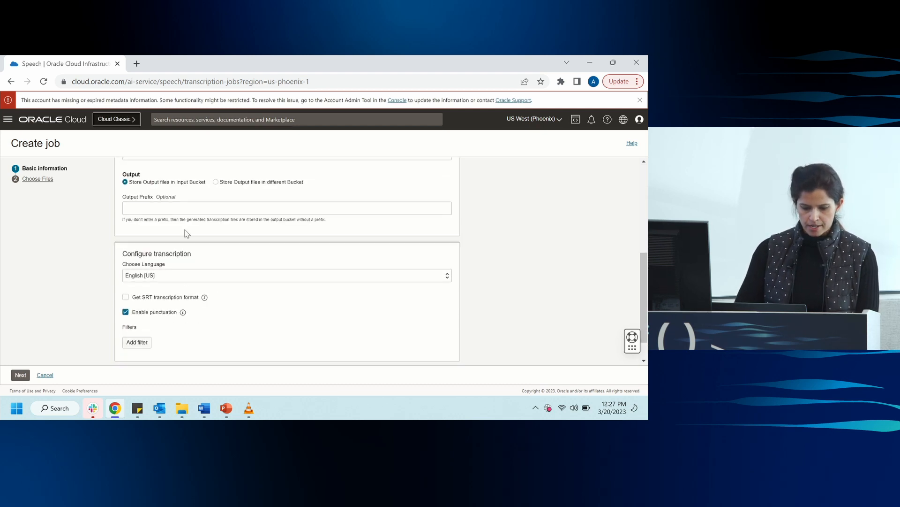
click(16, 375)
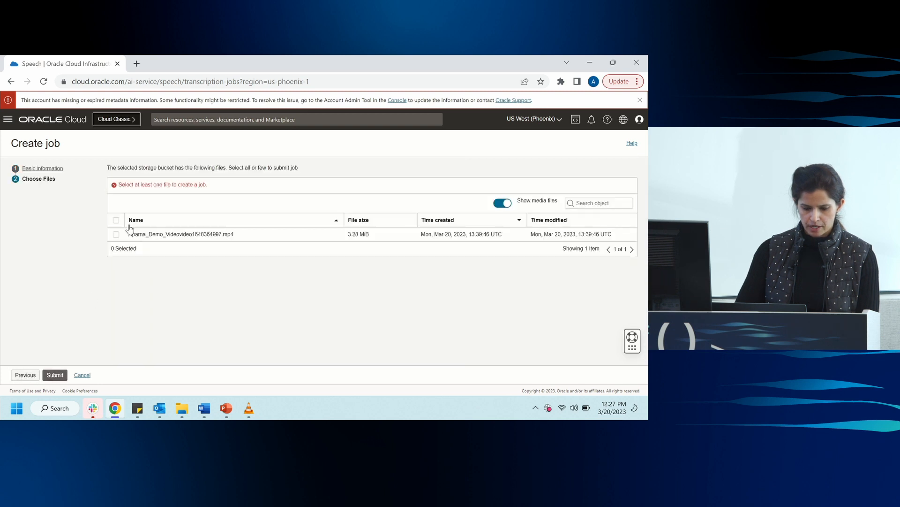
click(115, 235)
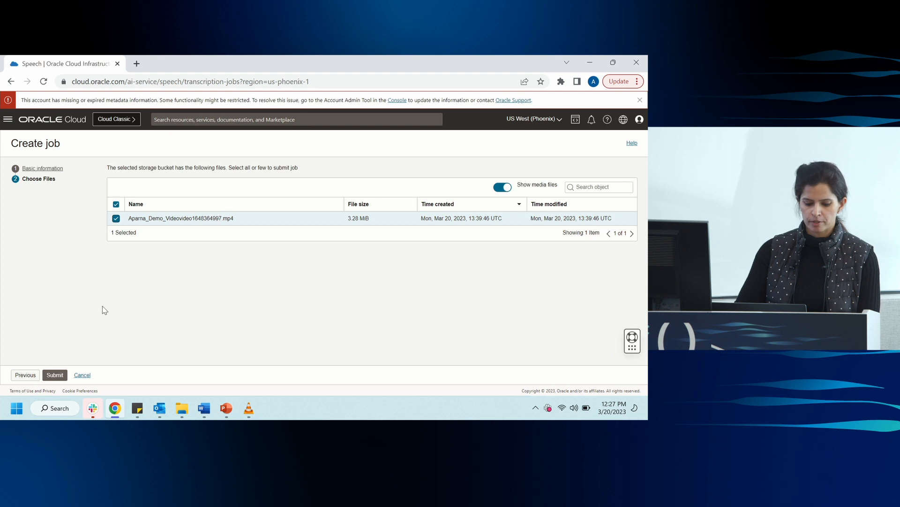
click(55, 375)
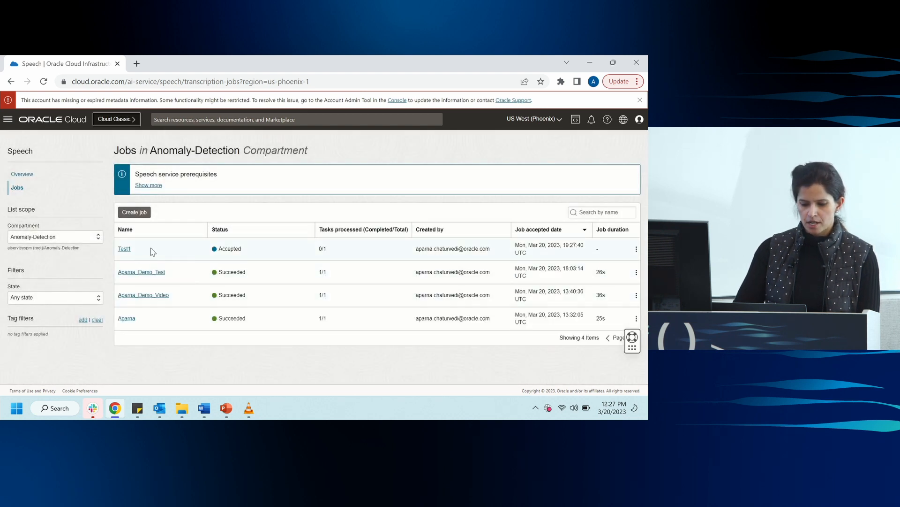
Open the Test1 job's video task and examine the text in its transcription result.
click(125, 251)
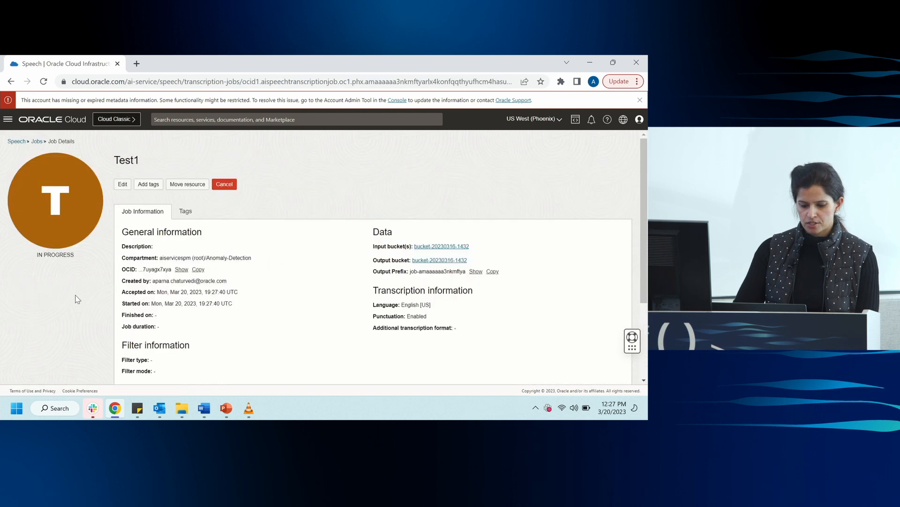
scroll(78, 295, down, 3)
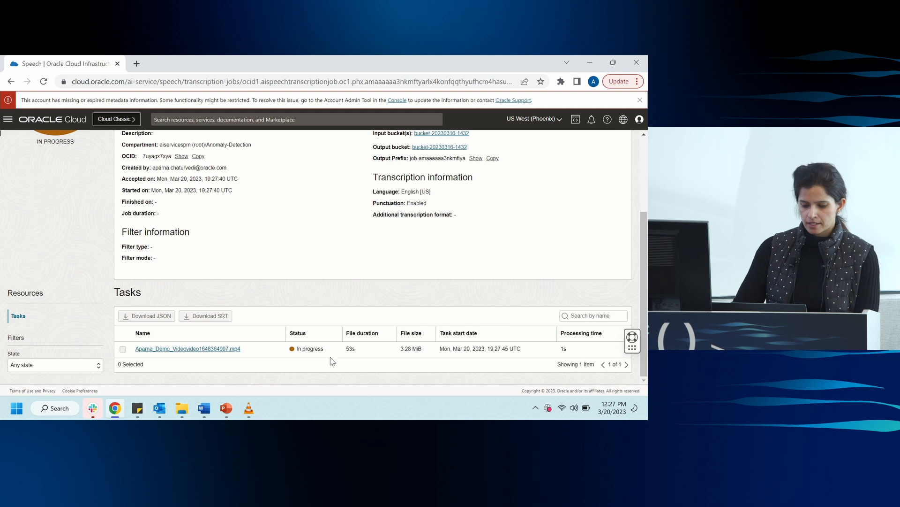
click(203, 349)
scroll(84, 304, down, 3)
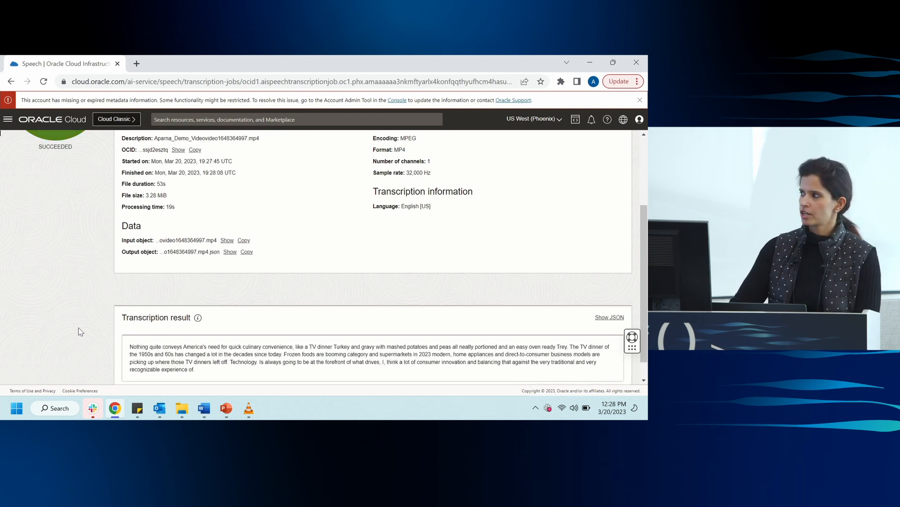
scroll(78, 328, down, 1)
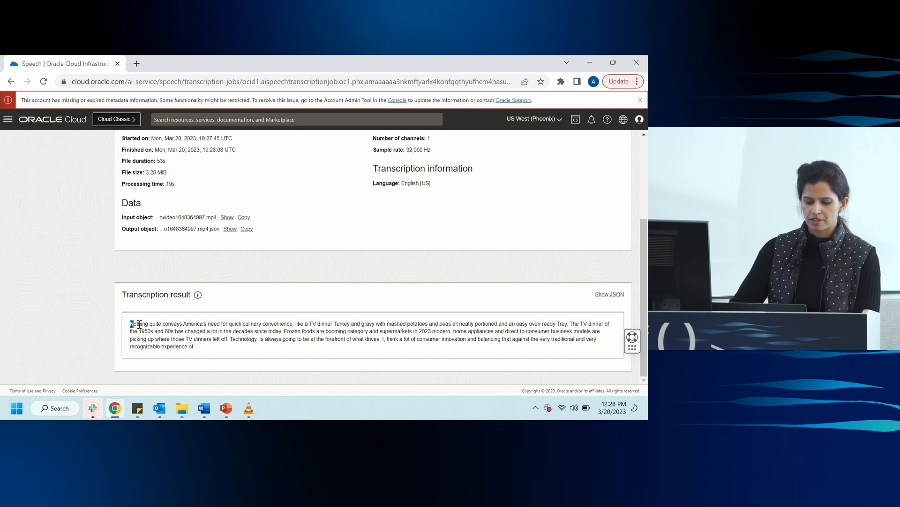
drag(130, 324, 198, 349)
click(205, 332)
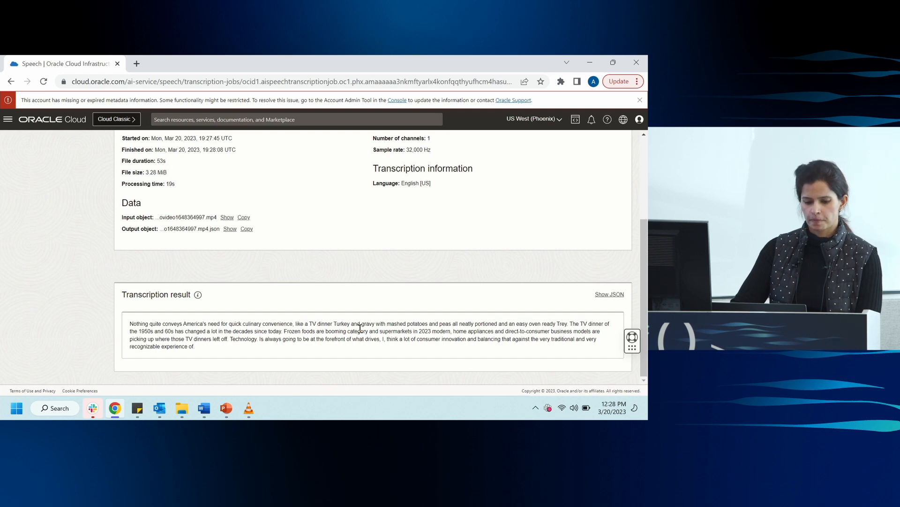
Open Text translation in the Language service under Analytics & AI and translate the sample English text into French.
scroll(360, 327, up, 8)
click(6, 120)
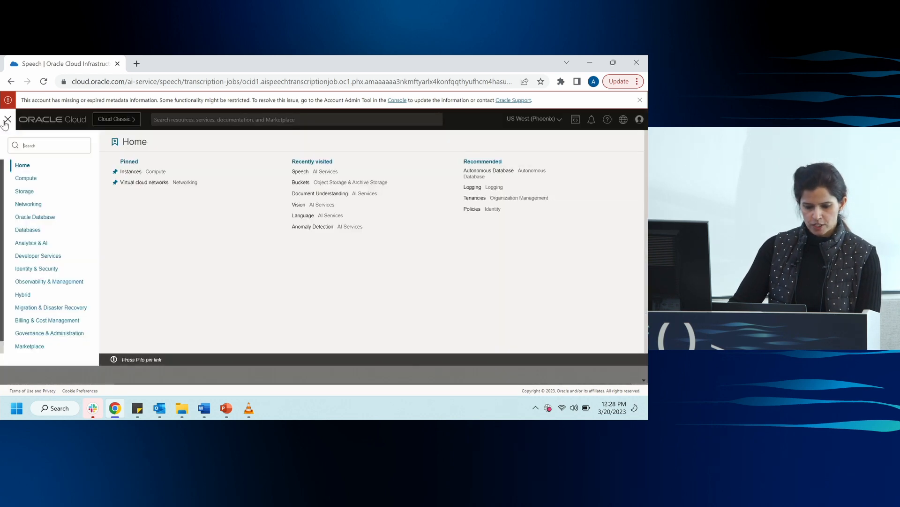
click(41, 243)
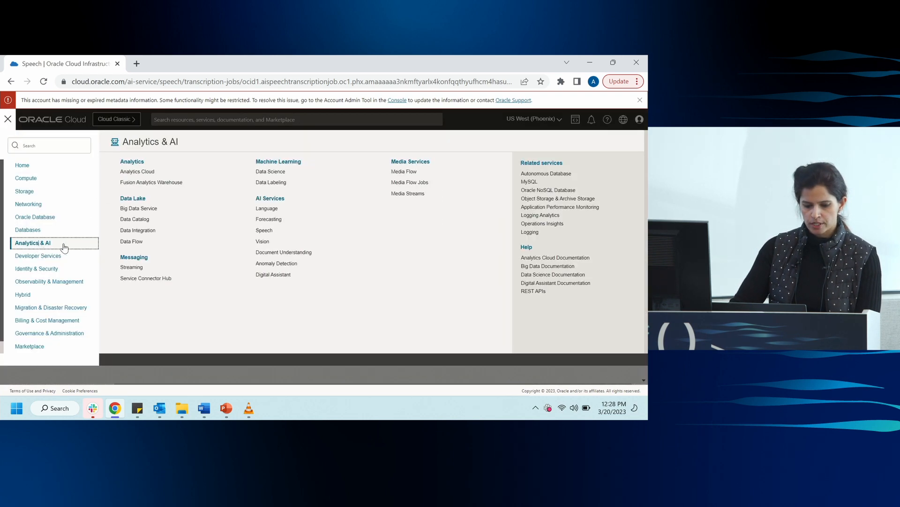
click(267, 208)
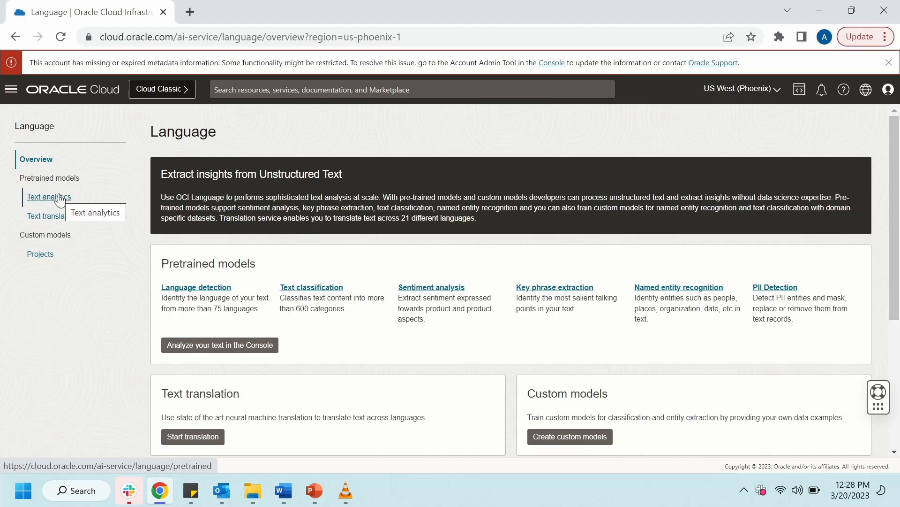
click(51, 223)
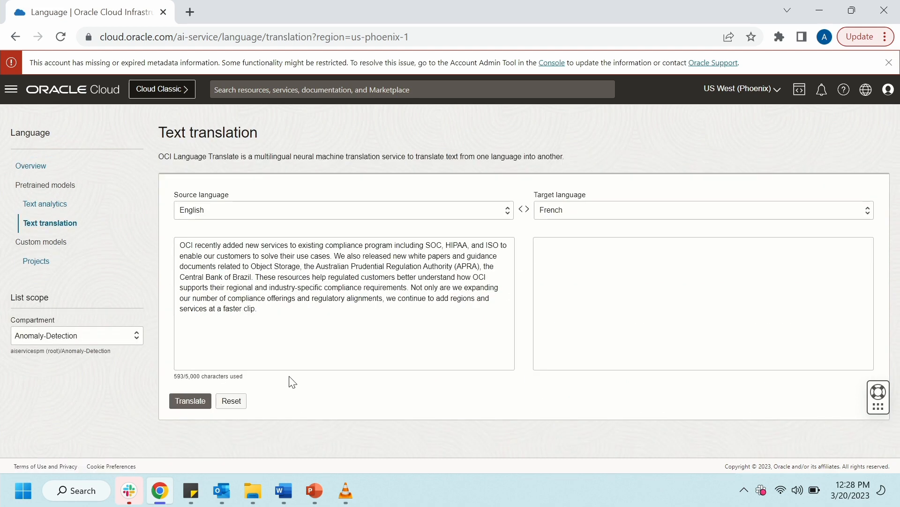
click(200, 403)
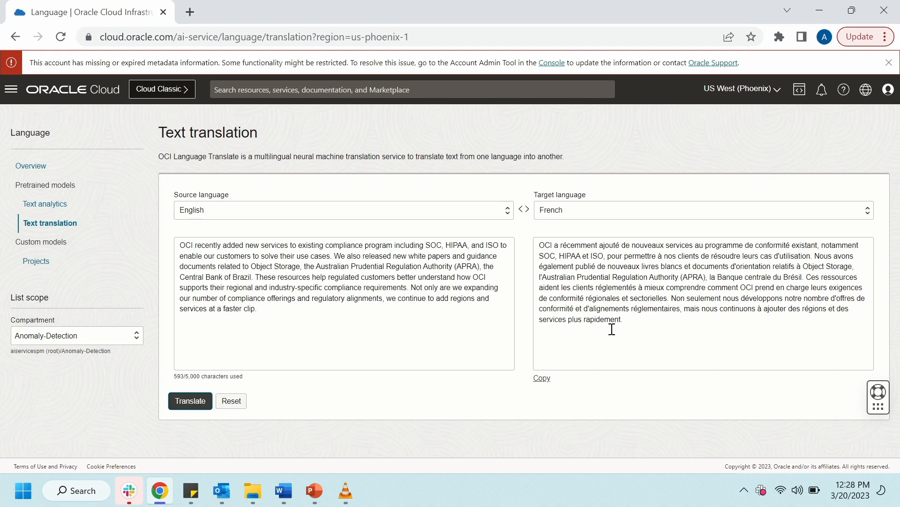
Open Text analytics under the pretrained Language models and analyze the default sample text with the language kept as English.
click(58, 207)
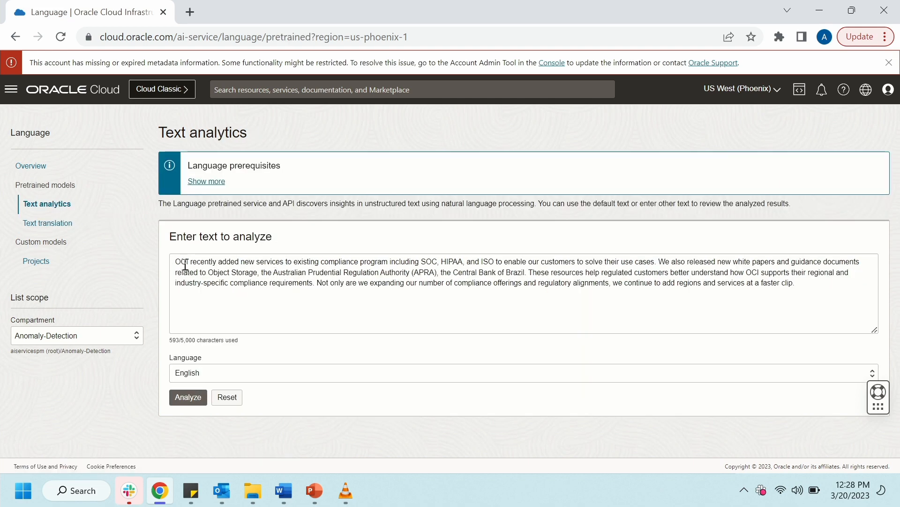
drag(181, 261, 756, 290)
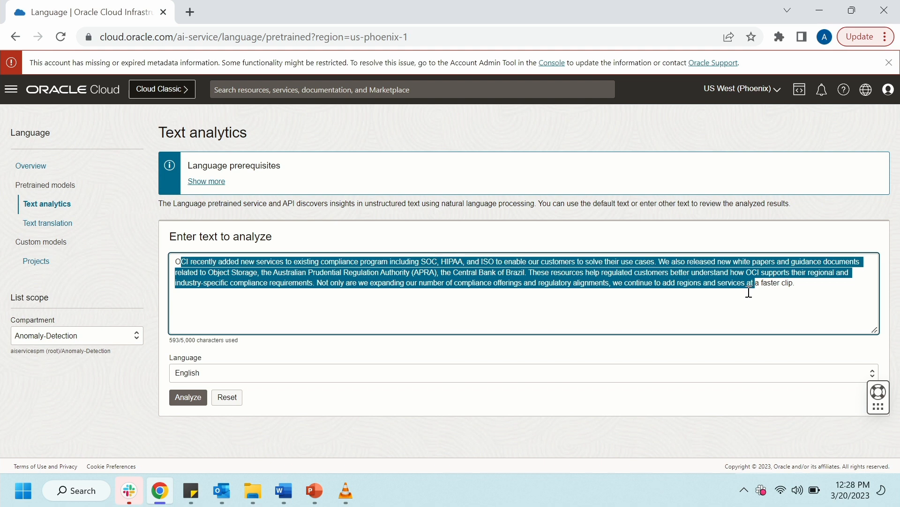
click(413, 290)
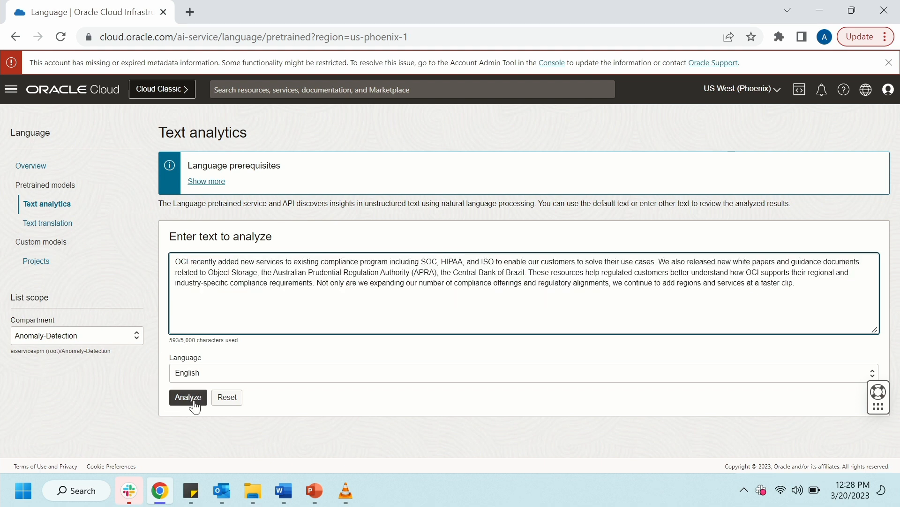
click(190, 407)
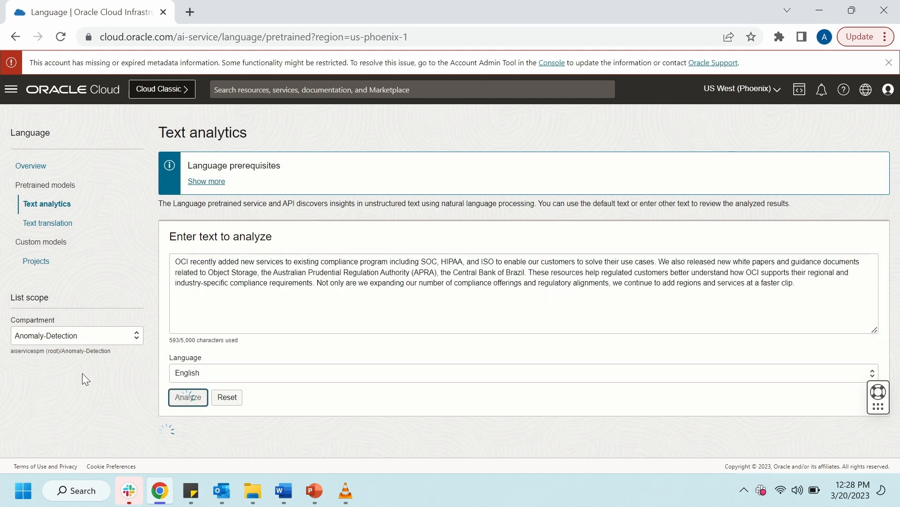
Examine the analysis results from language detection through sentiment, briefly expanding the sentence level sentiment section.
scroll(77, 375, down, 5)
scroll(78, 374, down, 2)
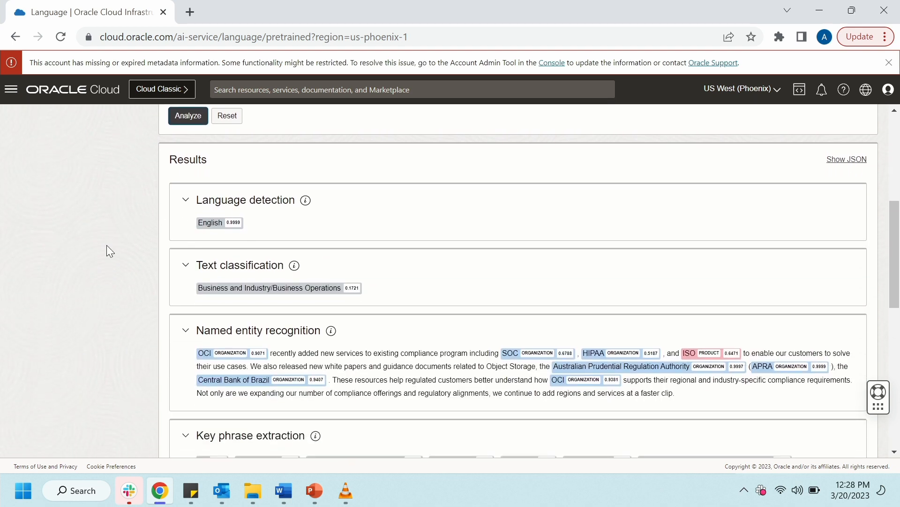
scroll(108, 252, down, 2)
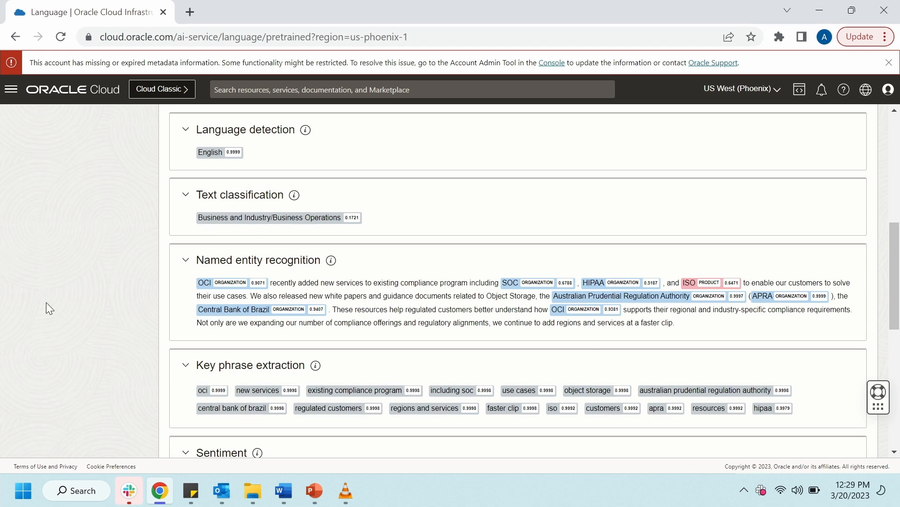
scroll(46, 311, down, 2)
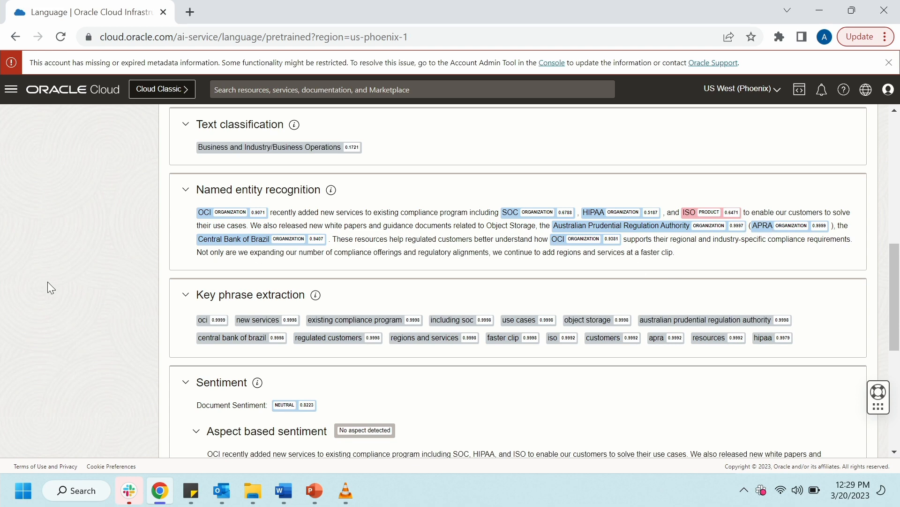
scroll(130, 275, down, 1)
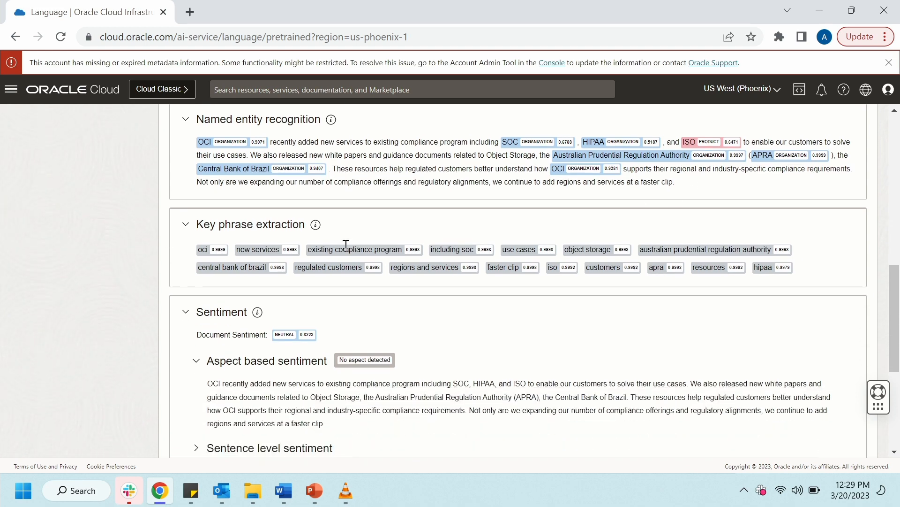
scroll(43, 343, down, 3)
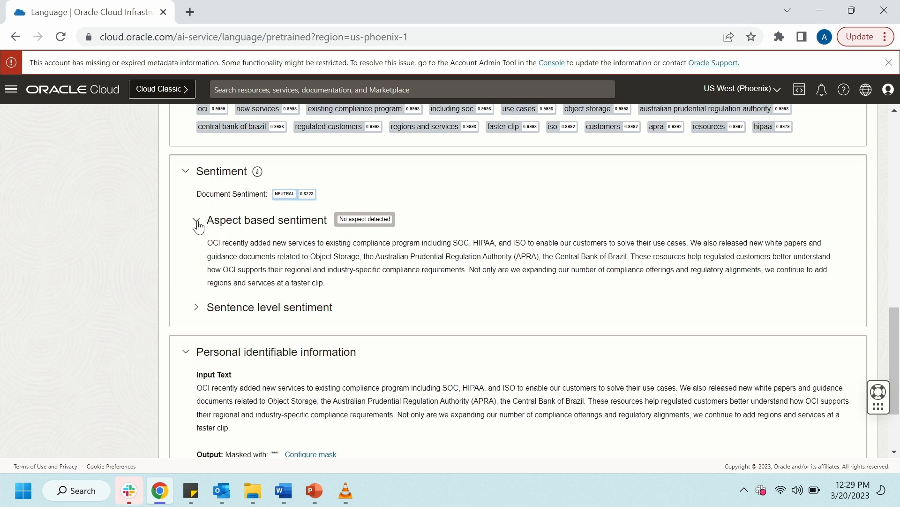
click(196, 307)
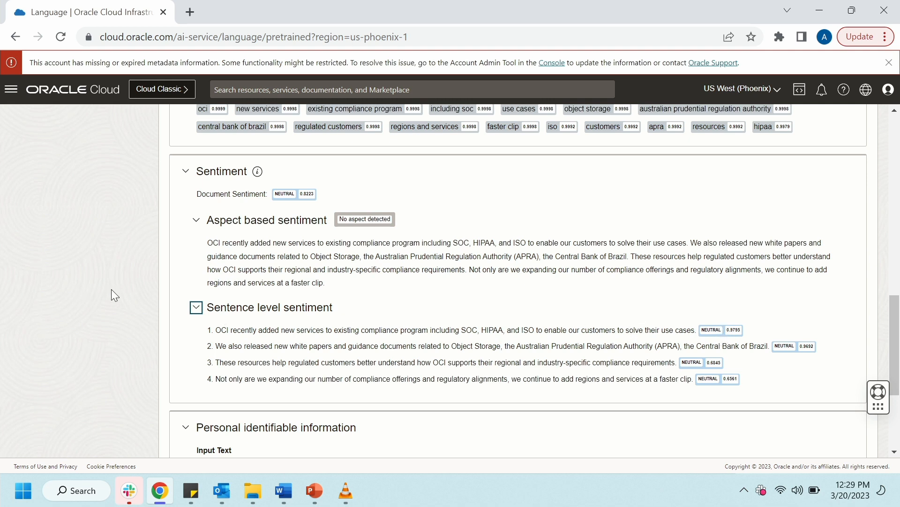
click(195, 308)
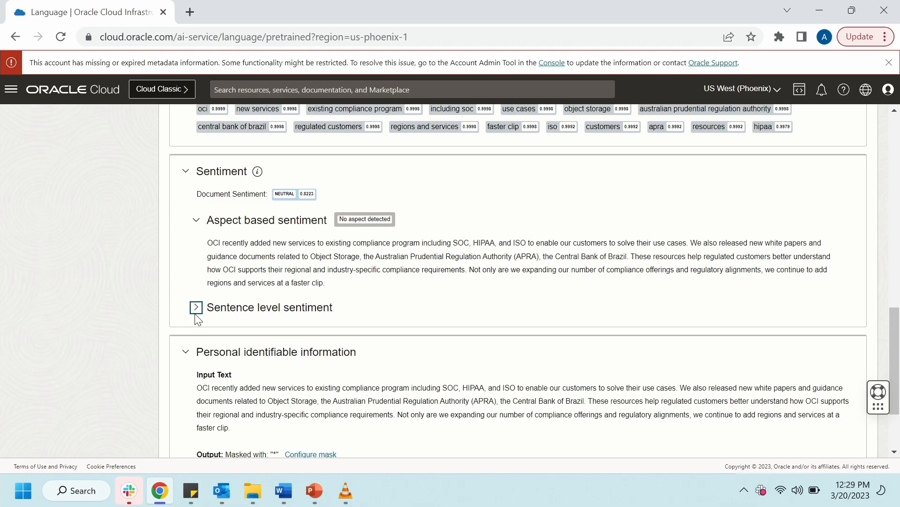
Switch to PowerPoint, resume the slide show at the DEMO slide and advance to the OCI Vision and Document Understanding slide.
key(super+d)
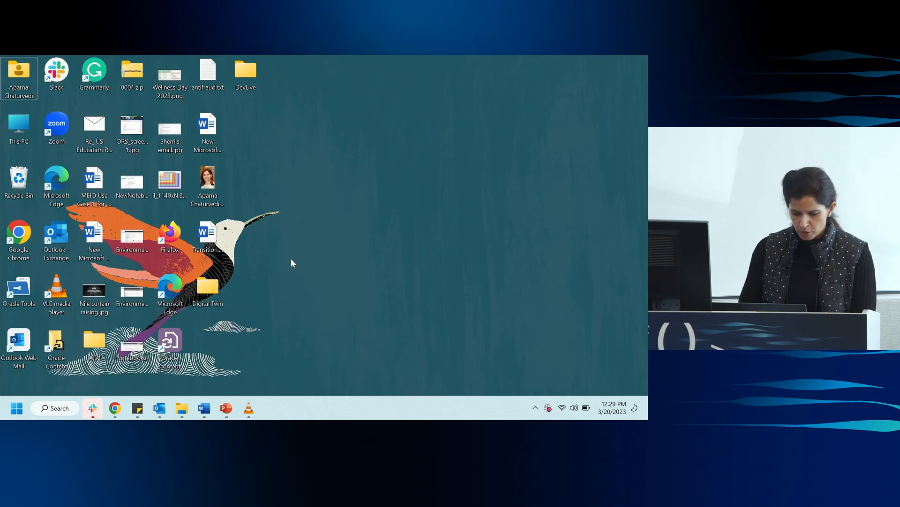
key(super+p)
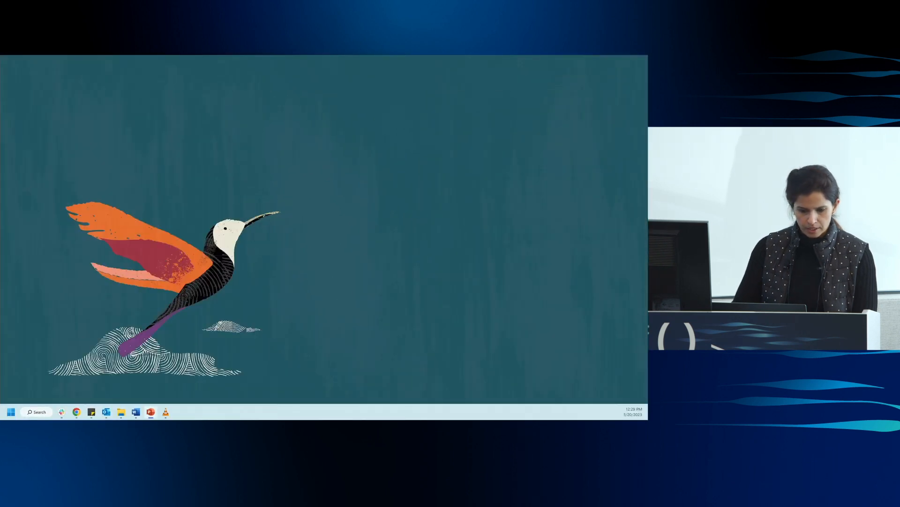
key(shift+F5)
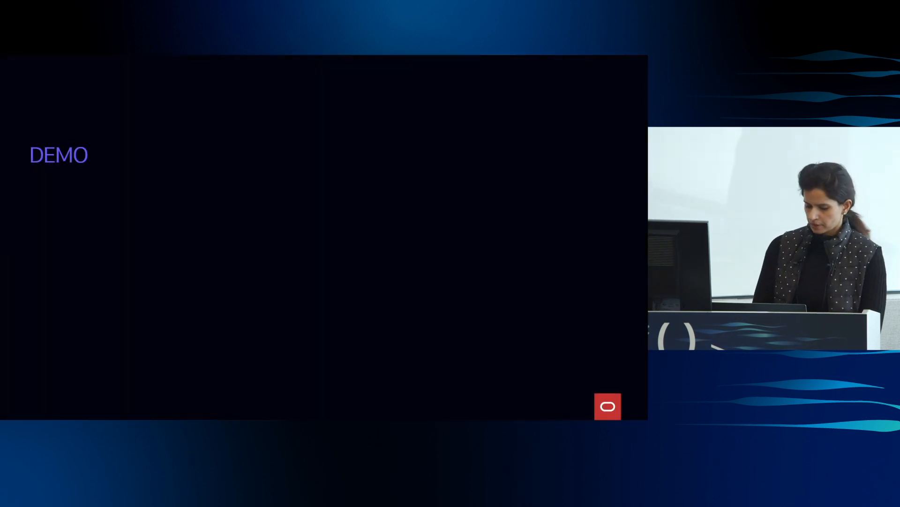
key(Right)
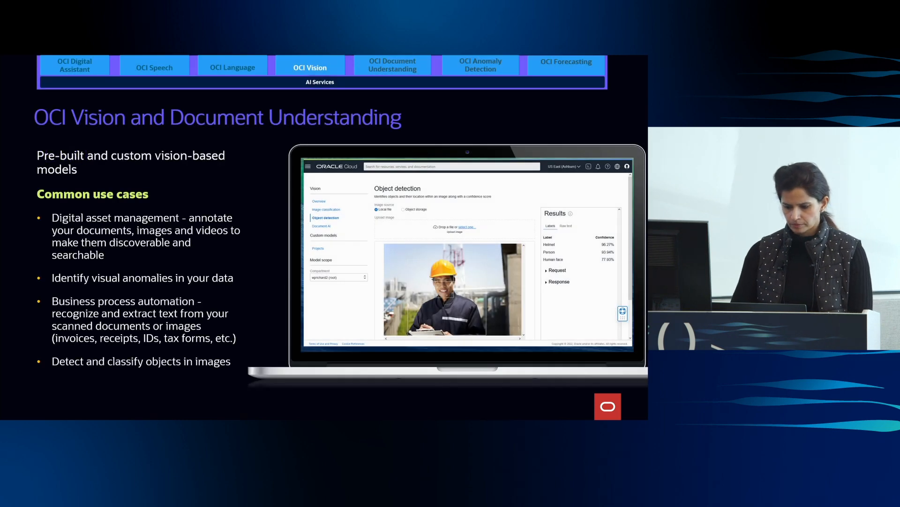
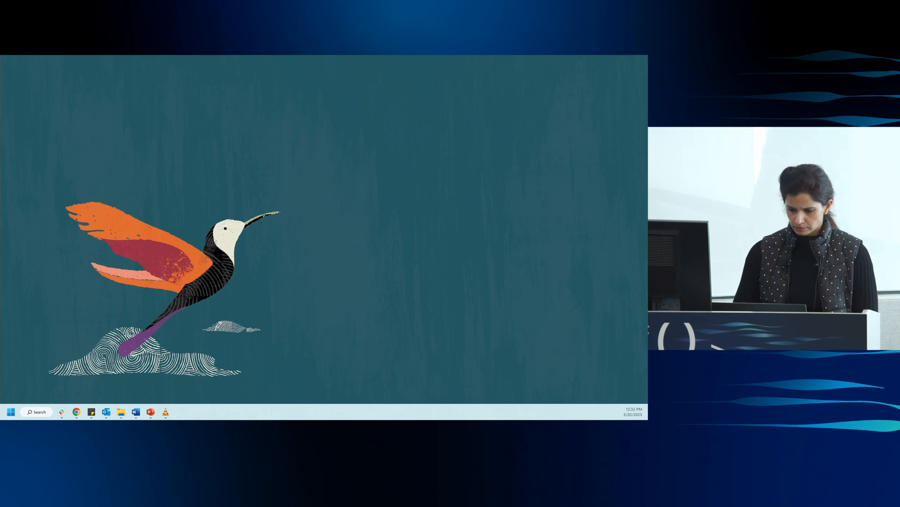
Set the display projection to Duplicate and switch to the Oracle Cloud console in Chrome.
key(super+p)
key(Down)
key(Return)
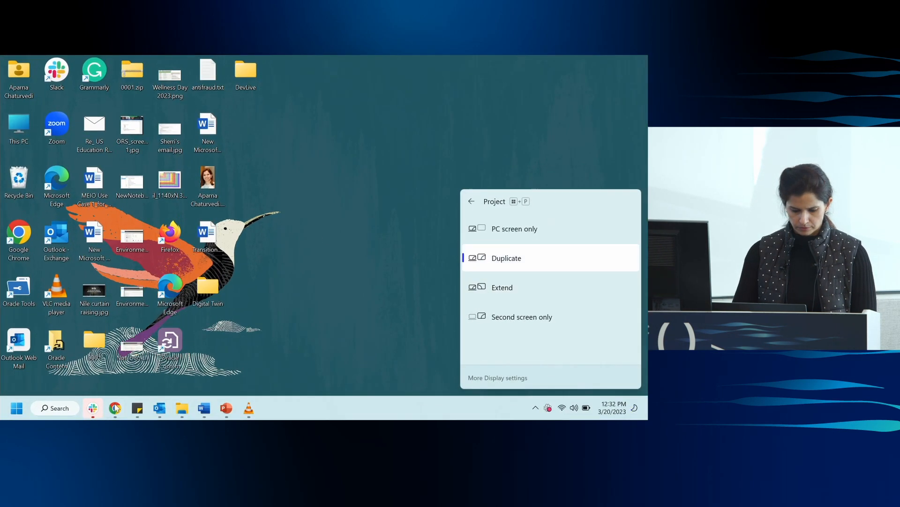
mouse_move(115, 408)
click(106, 362)
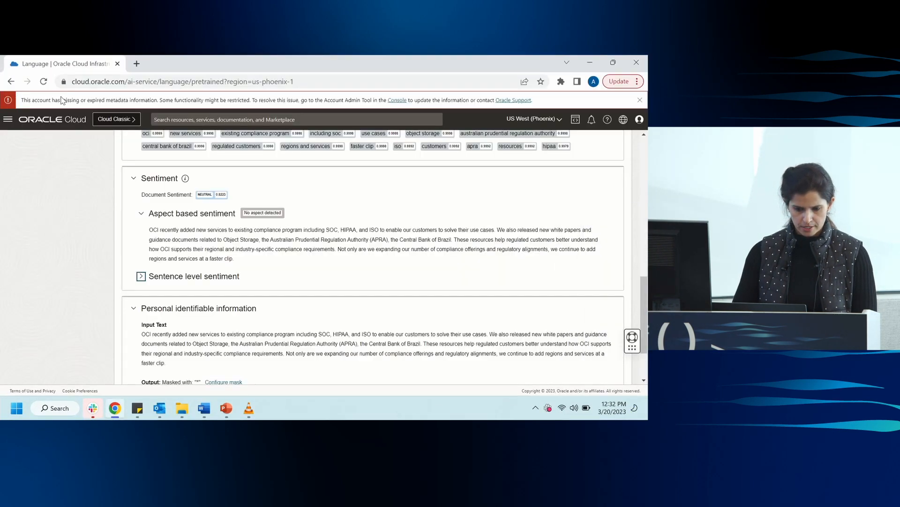
Open Image classification in the Vision service under Analytics & AI and dismiss the account metadata warning banner.
scroll(56, 188, up, 10)
click(8, 120)
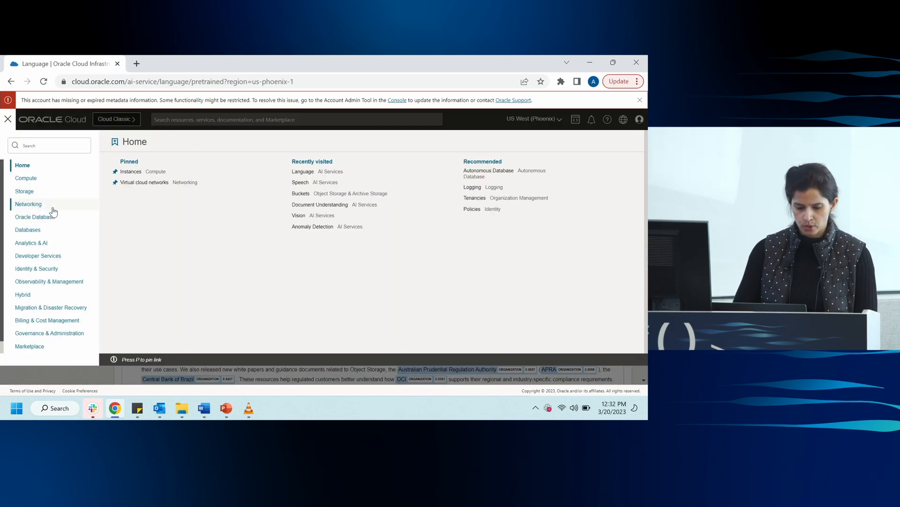
click(33, 242)
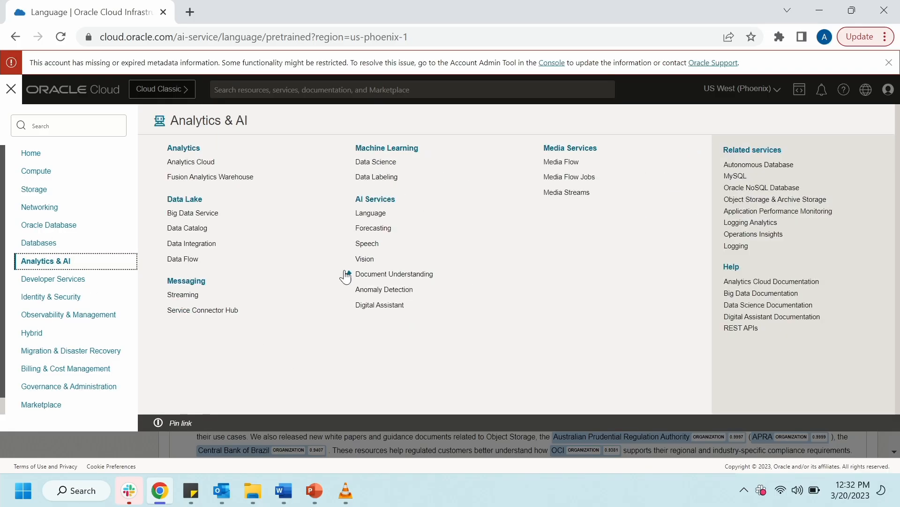
click(364, 260)
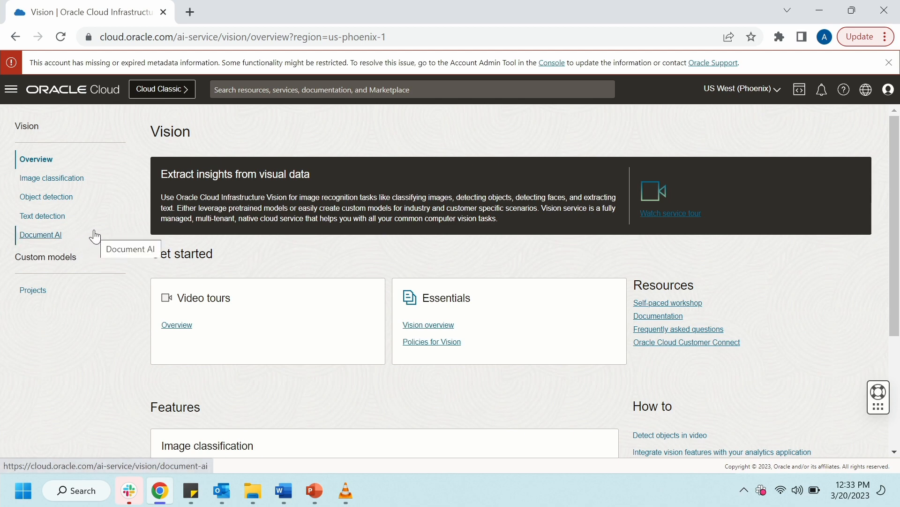
click(58, 180)
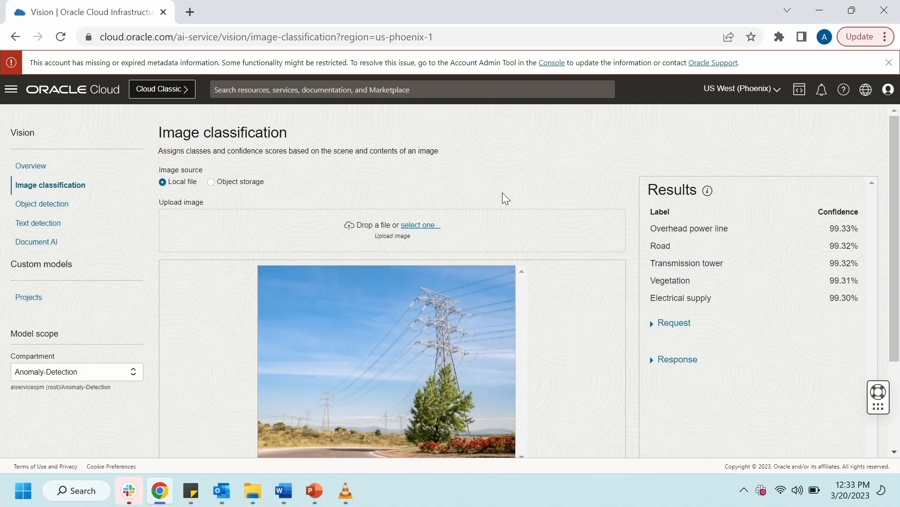
scroll(898, 219, down, 1)
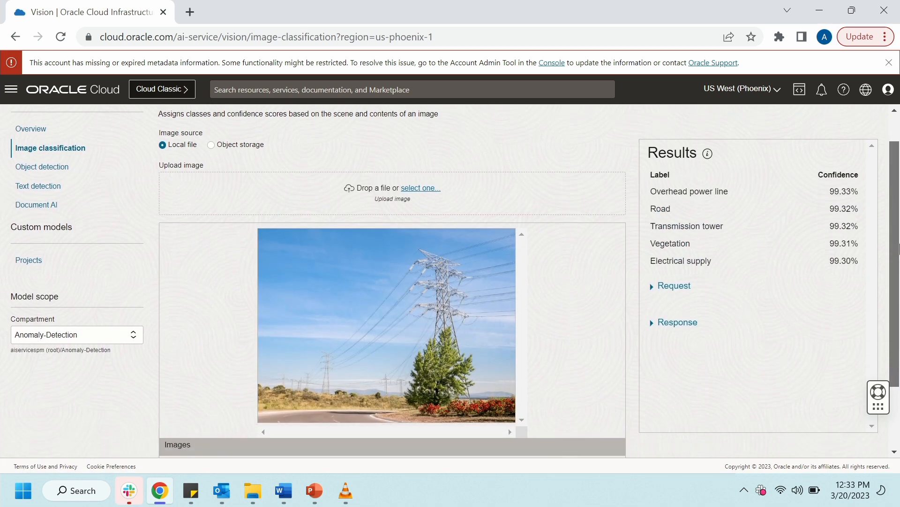
click(889, 62)
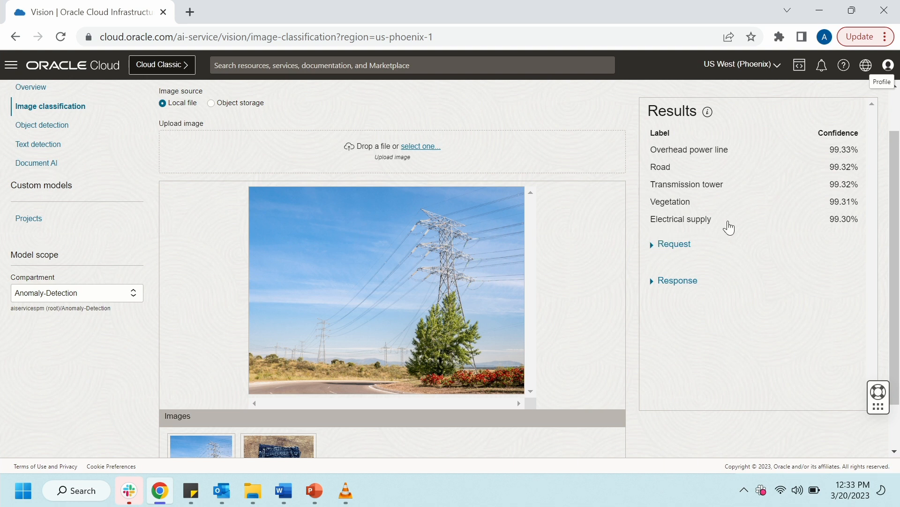
Examine the request and response JSON of the power line image's classification, collapsing each section after viewing it.
click(650, 253)
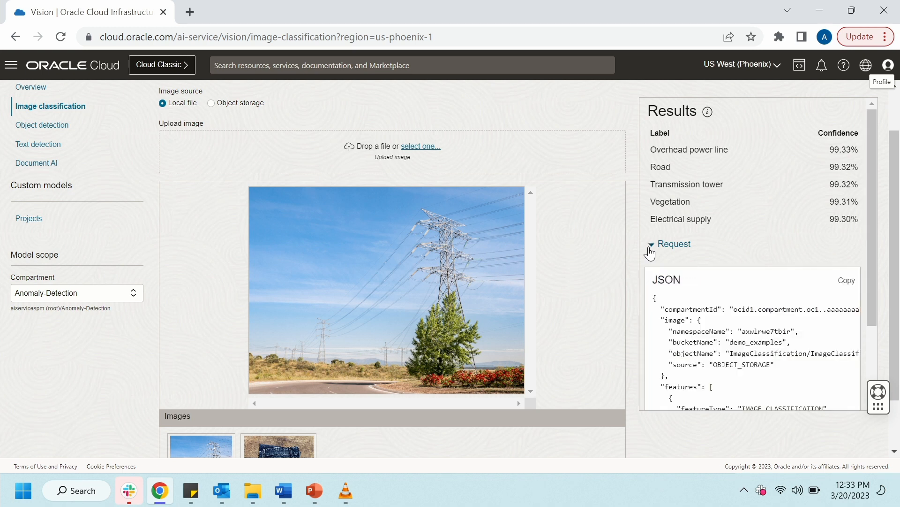
click(653, 248)
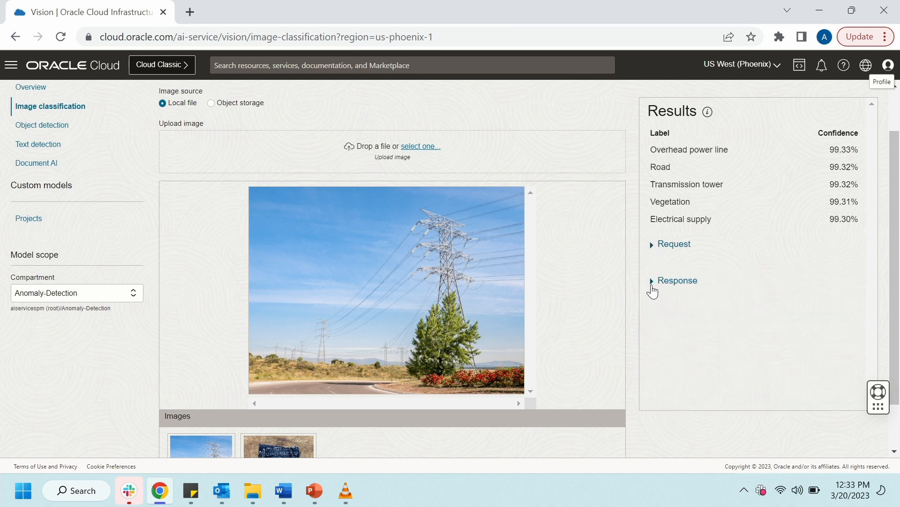
click(653, 282)
scroll(700, 328, down, 4)
scroll(674, 255, up, 3)
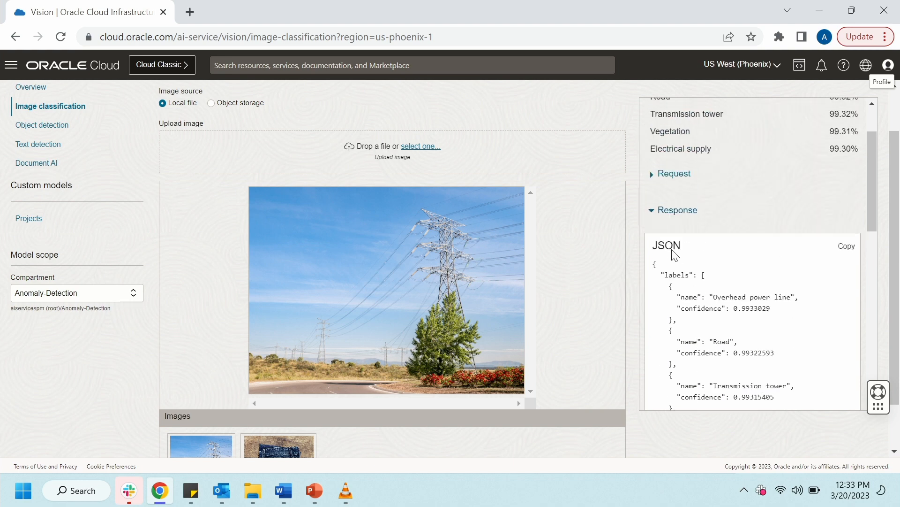
click(651, 212)
Classify the sample image of the jeans and review its labels and confidence scores.
scroll(602, 294, down, 1)
click(281, 403)
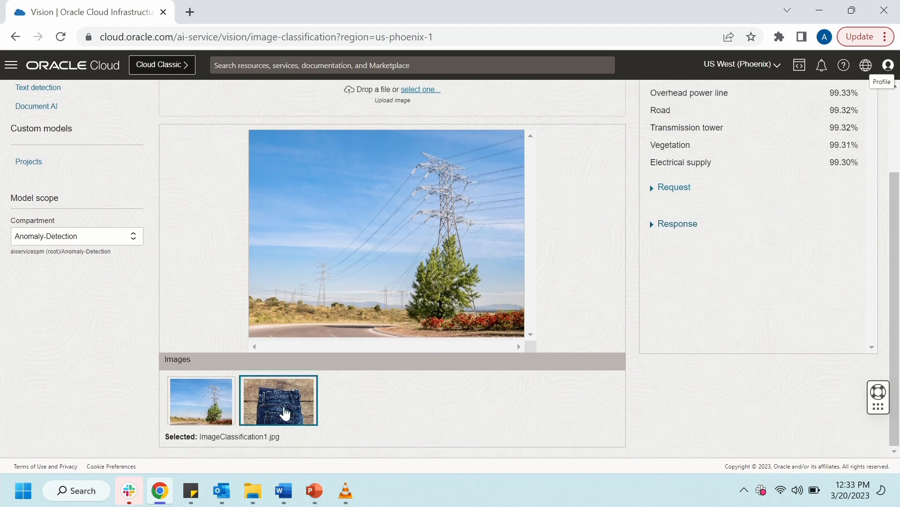
scroll(628, 280, down, 2)
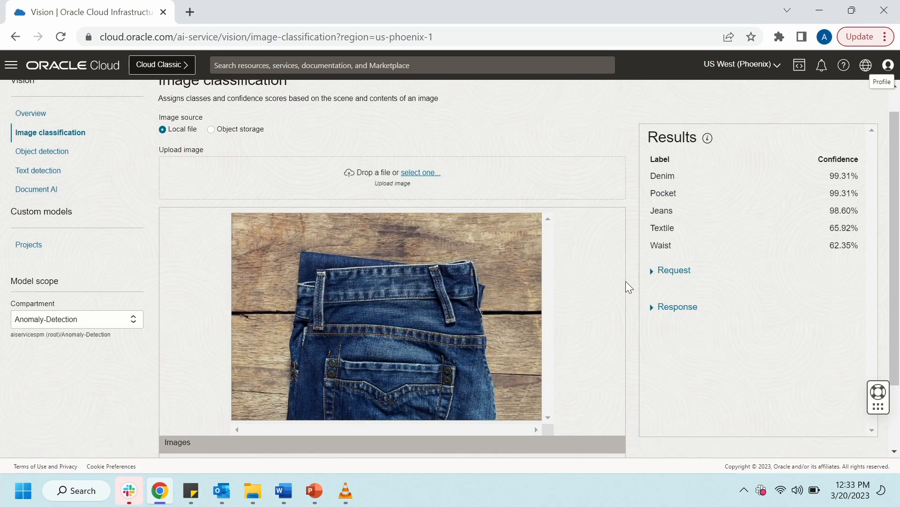
scroll(627, 280, up, 2)
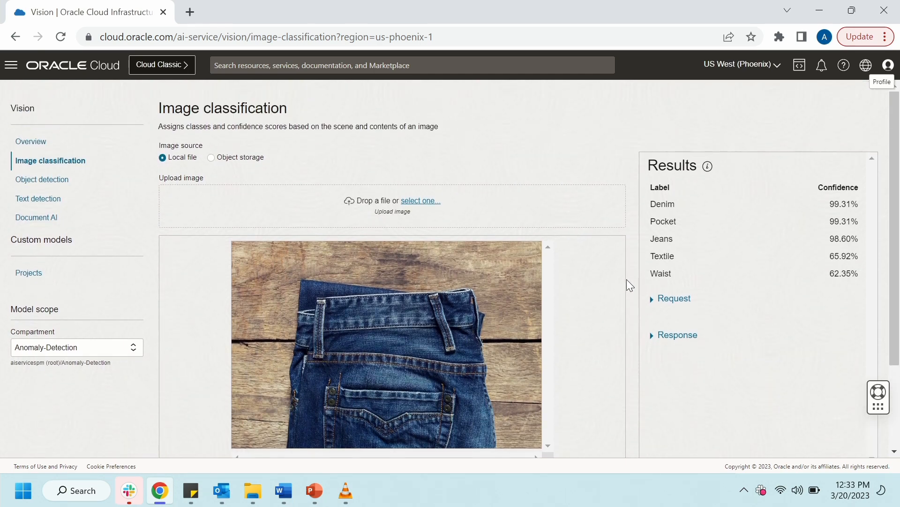
scroll(626, 279, down, 2)
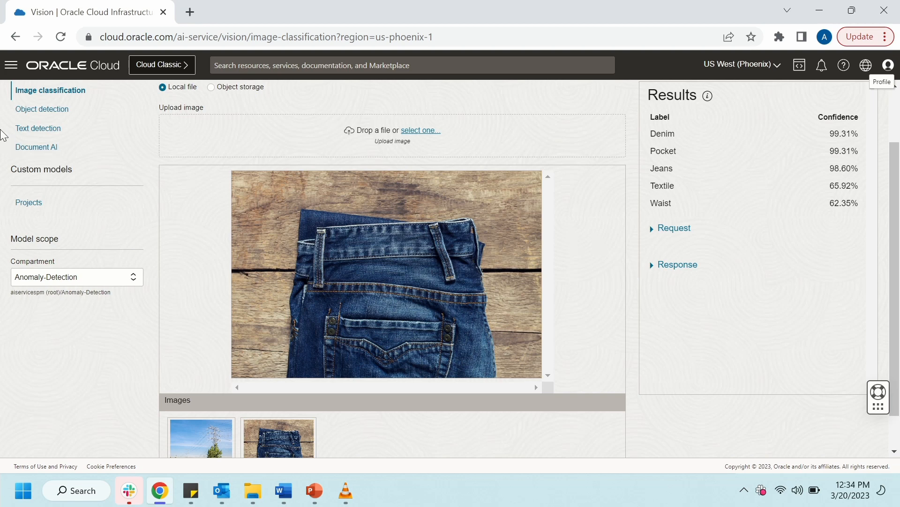
Open Object detection and review the detected objects in the street traffic and helmeted worker sample images.
click(43, 110)
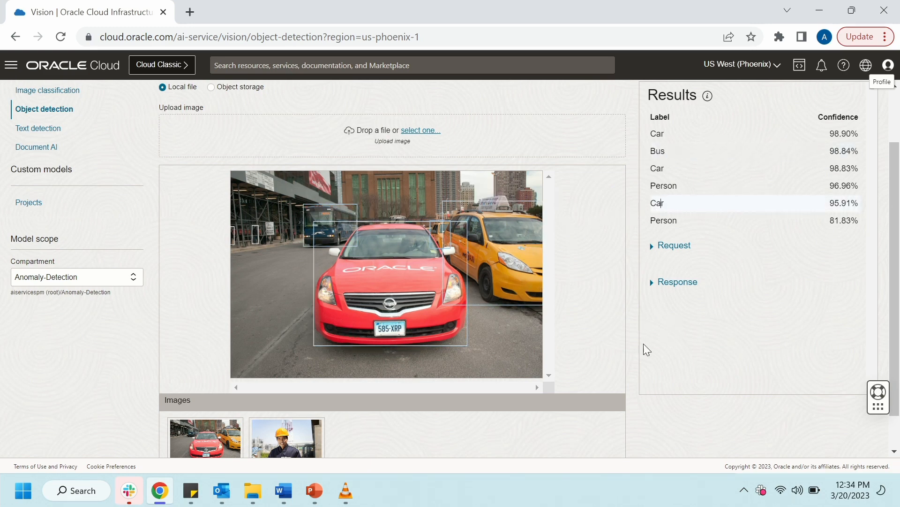
scroll(412, 392, down, 1)
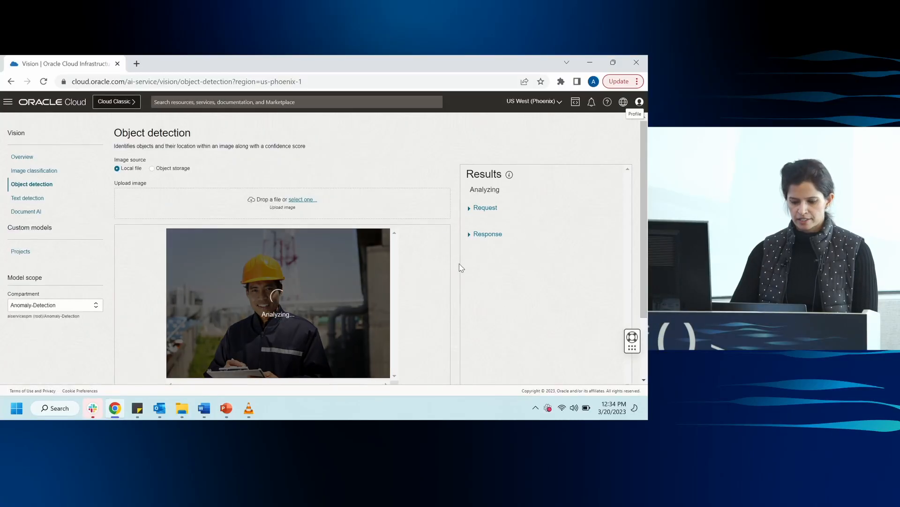
scroll(459, 284, down, 1)
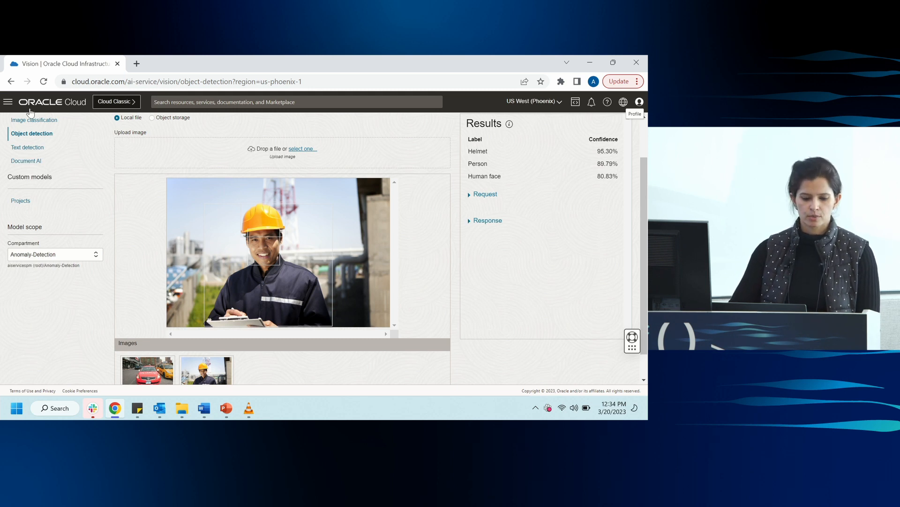
Open Text extraction in Document Understanding under Analytics & AI and show the proposal demo file's results by Word.
click(8, 101)
mouse_move(42, 222)
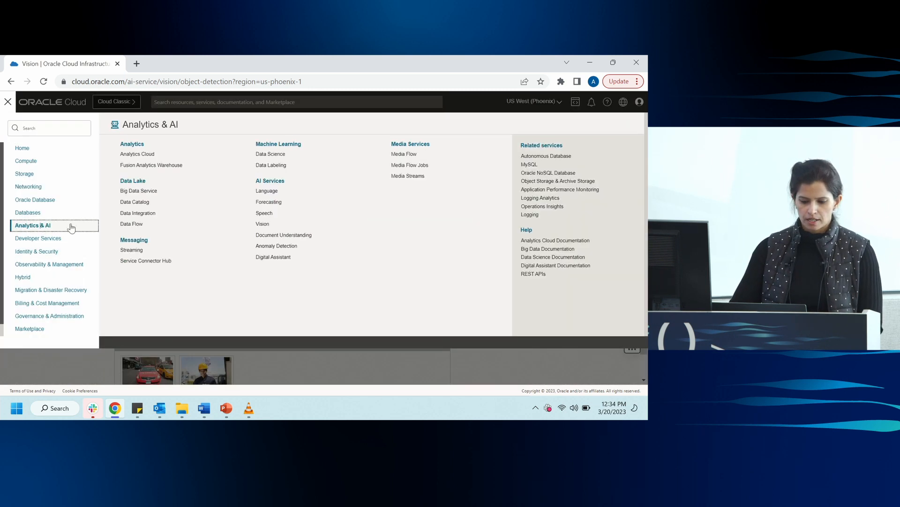
click(281, 236)
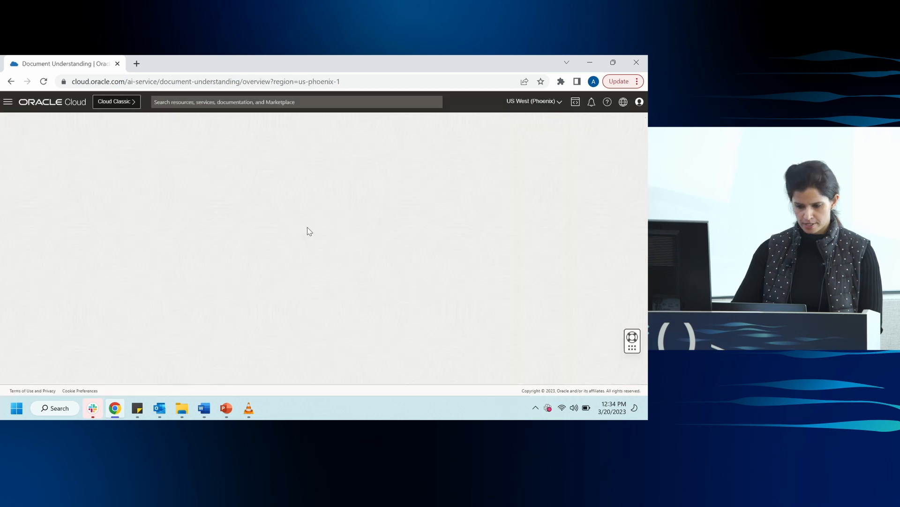
click(31, 166)
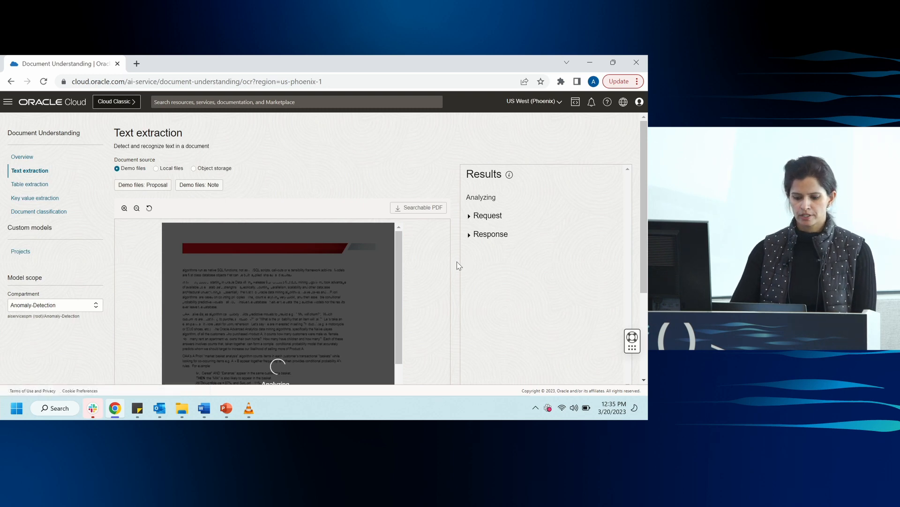
scroll(458, 264, down, 1)
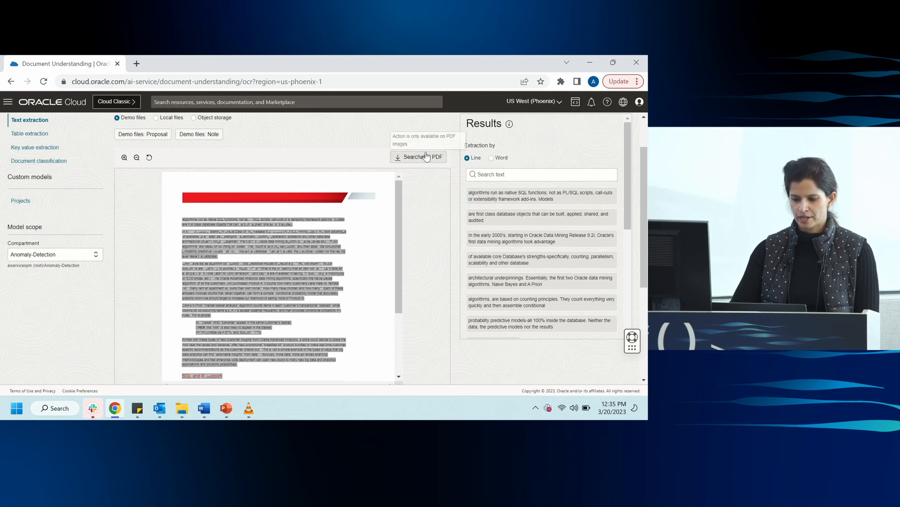
click(491, 158)
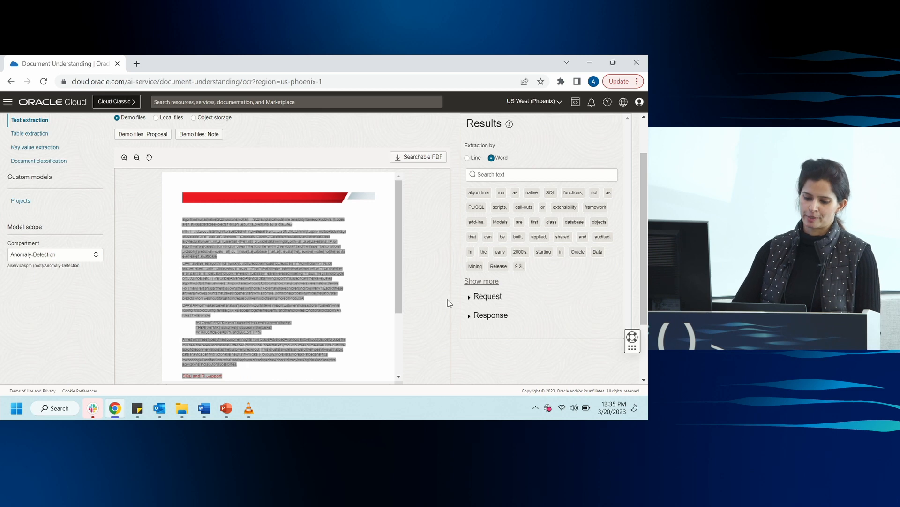
Open Table extraction and review the table extracted from the partnership agreement demo file.
click(29, 134)
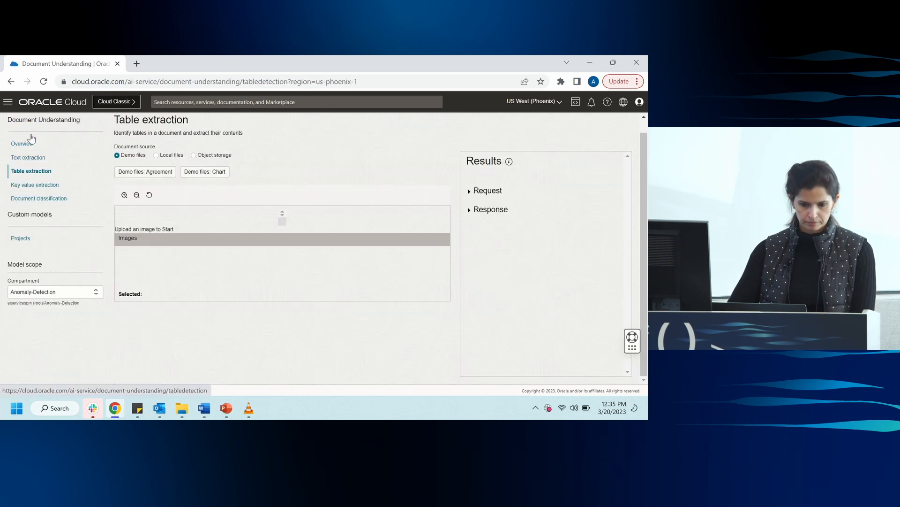
scroll(431, 277, down, 1)
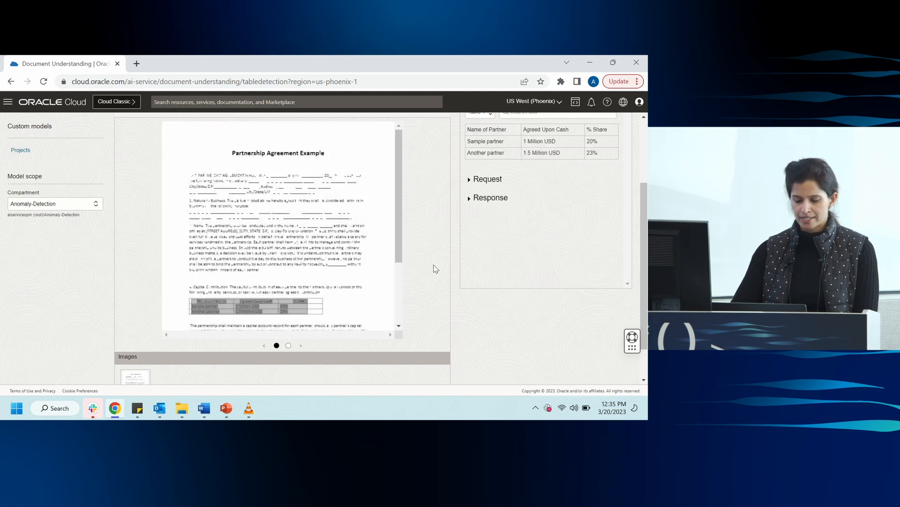
scroll(436, 268, up, 1)
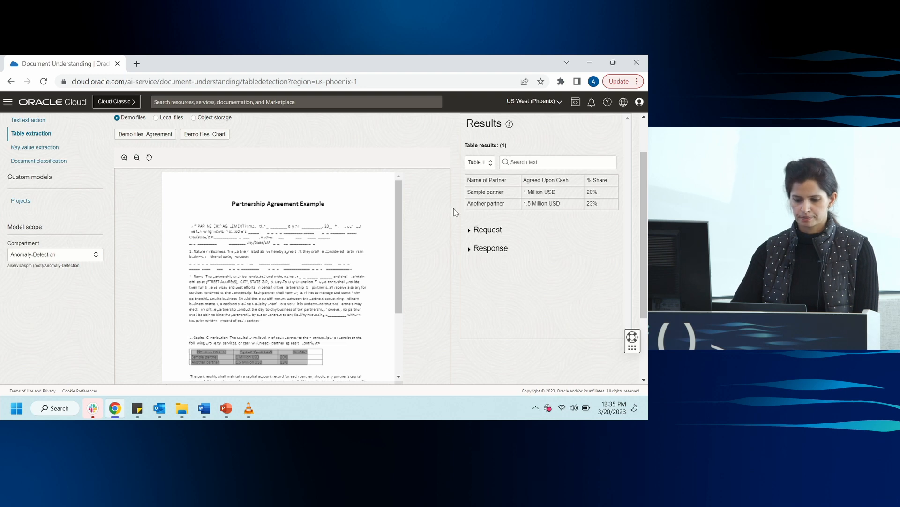
Open Key value extraction and review the analysis of the invoice demo file.
click(42, 148)
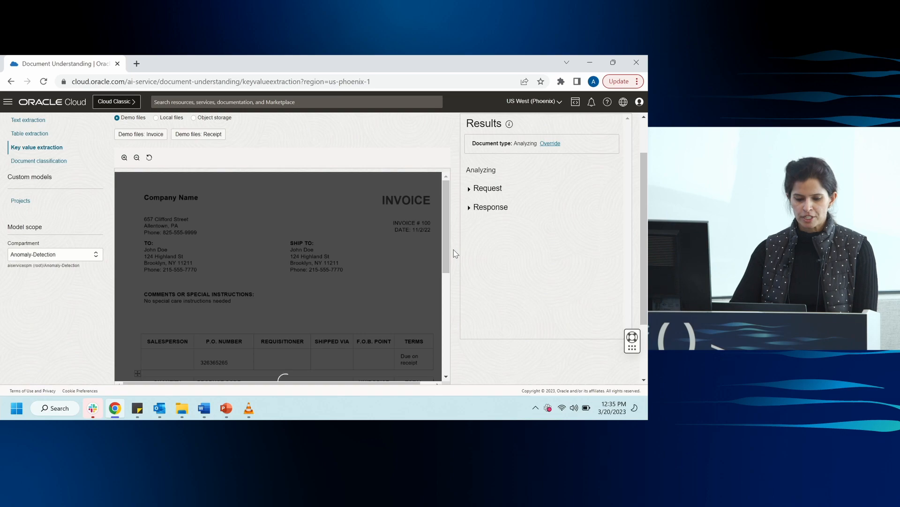
scroll(454, 247, down, 2)
scroll(454, 247, up, 1)
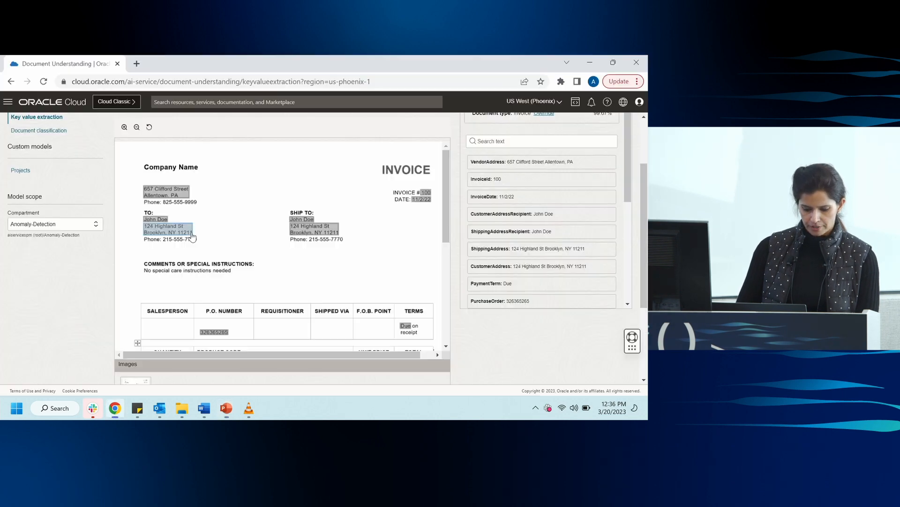
Show the desktop, extend the display, and resume the PowerPoint slide show through to the OCI Anomaly Detection slide.
key(super+d)
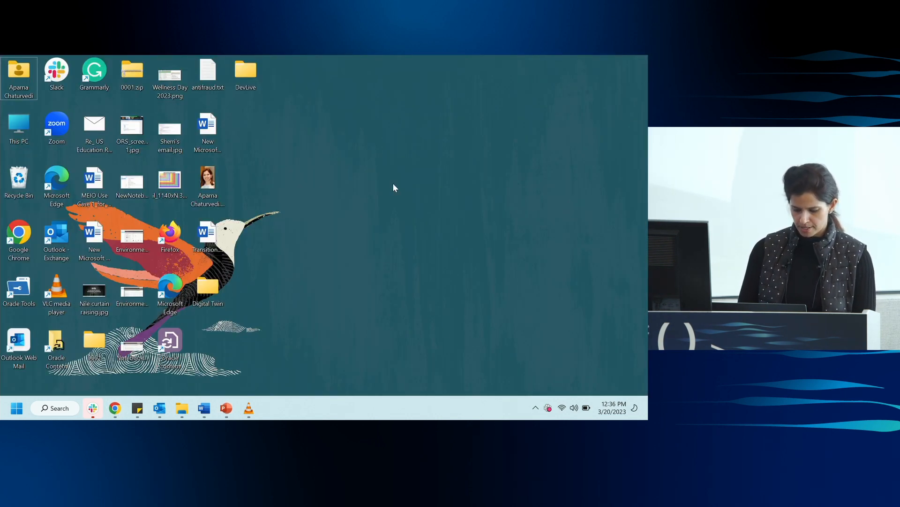
key(super+p)
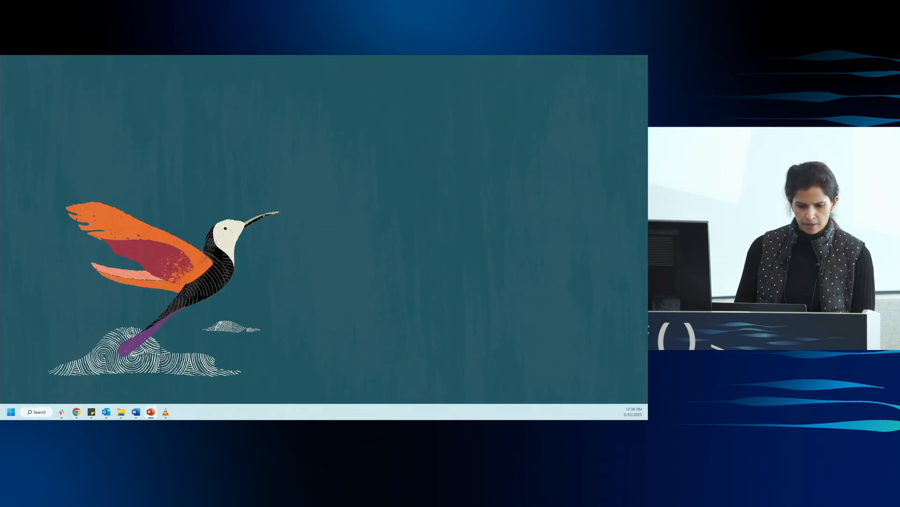
key(shift+F5)
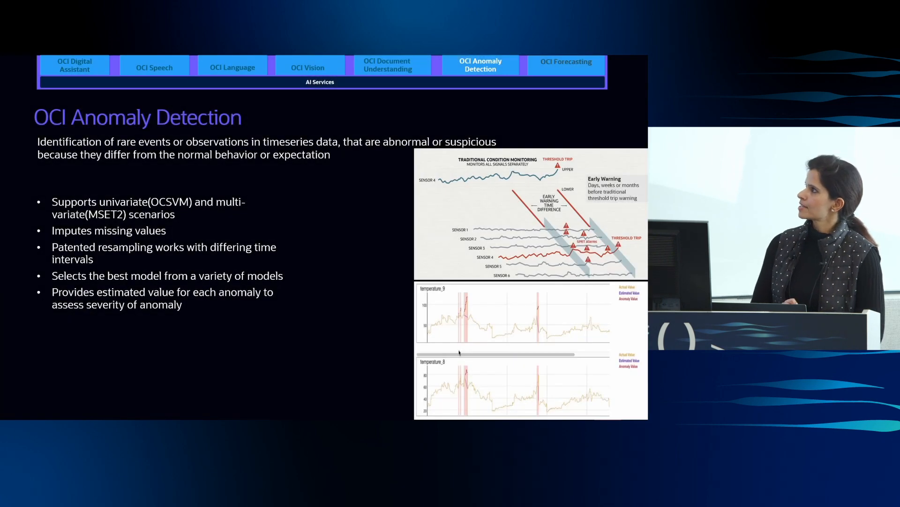